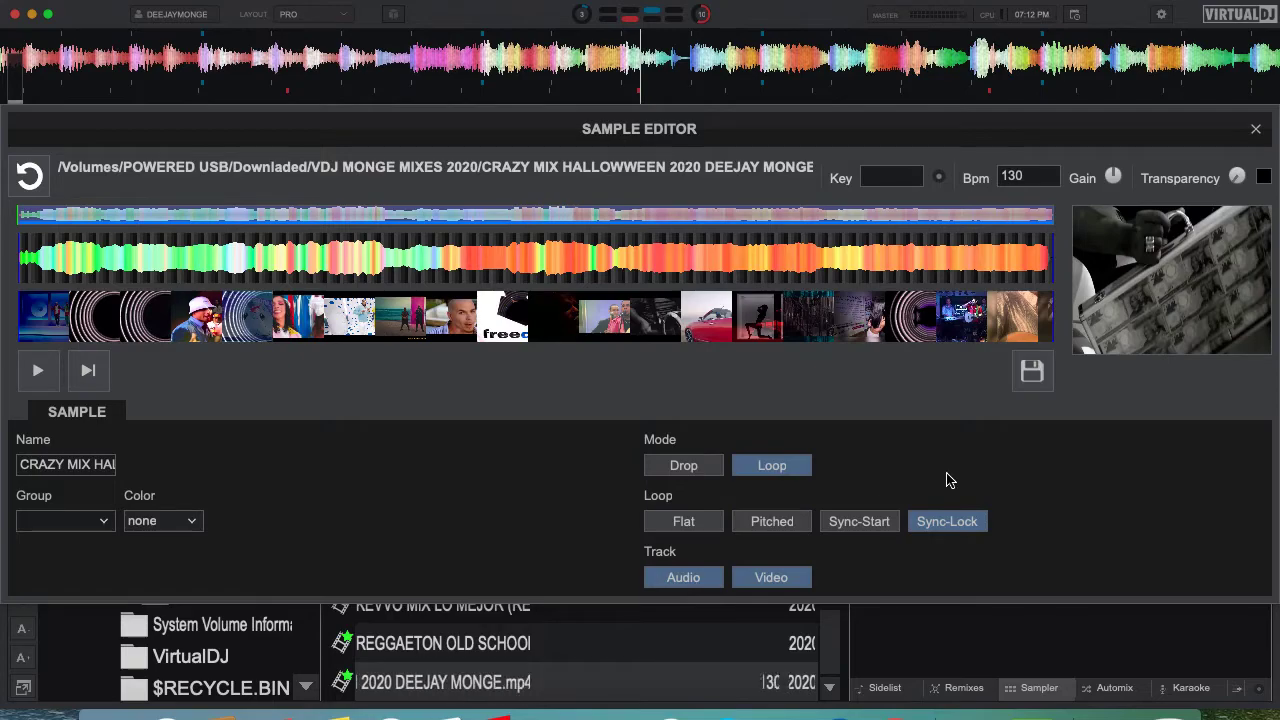
Step: Return from the browser to VirtualDJ and give the sample Flat looping with its Audio track disabled
{"action": "left_click", "coordinate": [946, 515]}
{"action": "left_click", "coordinate": [697, 580]}
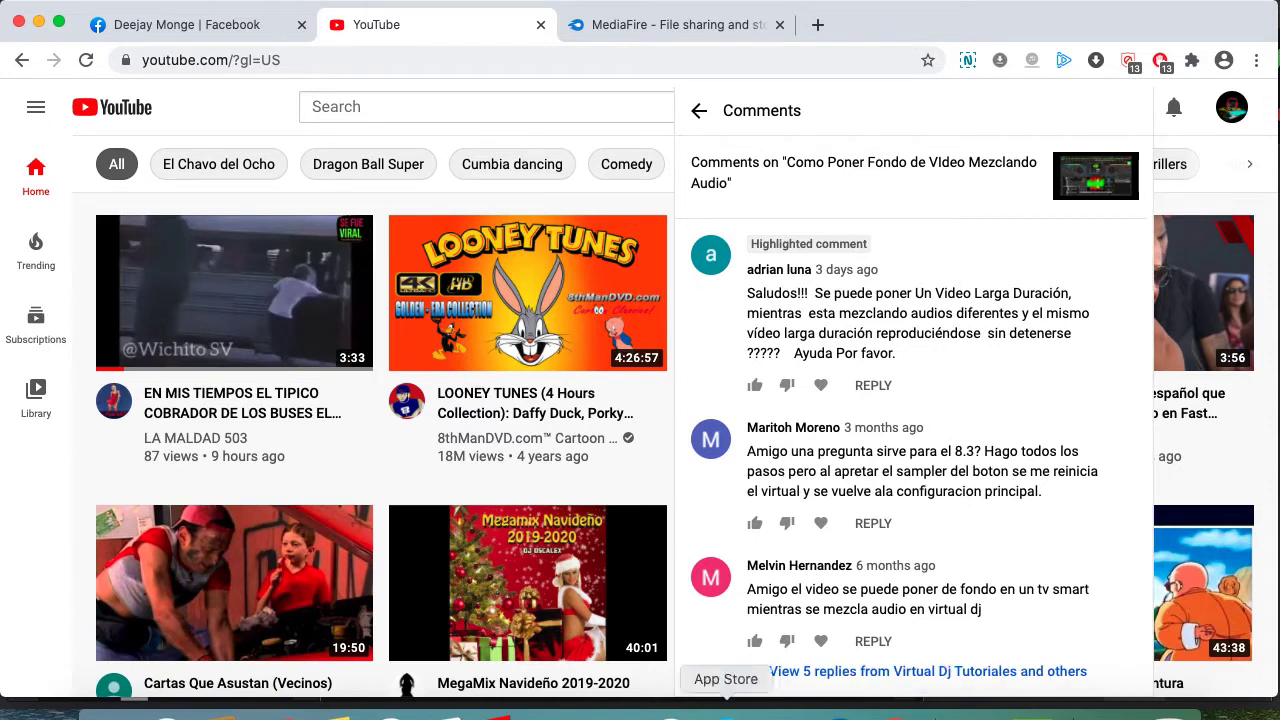
{"action": "left_click", "coordinate": [501, 714]}
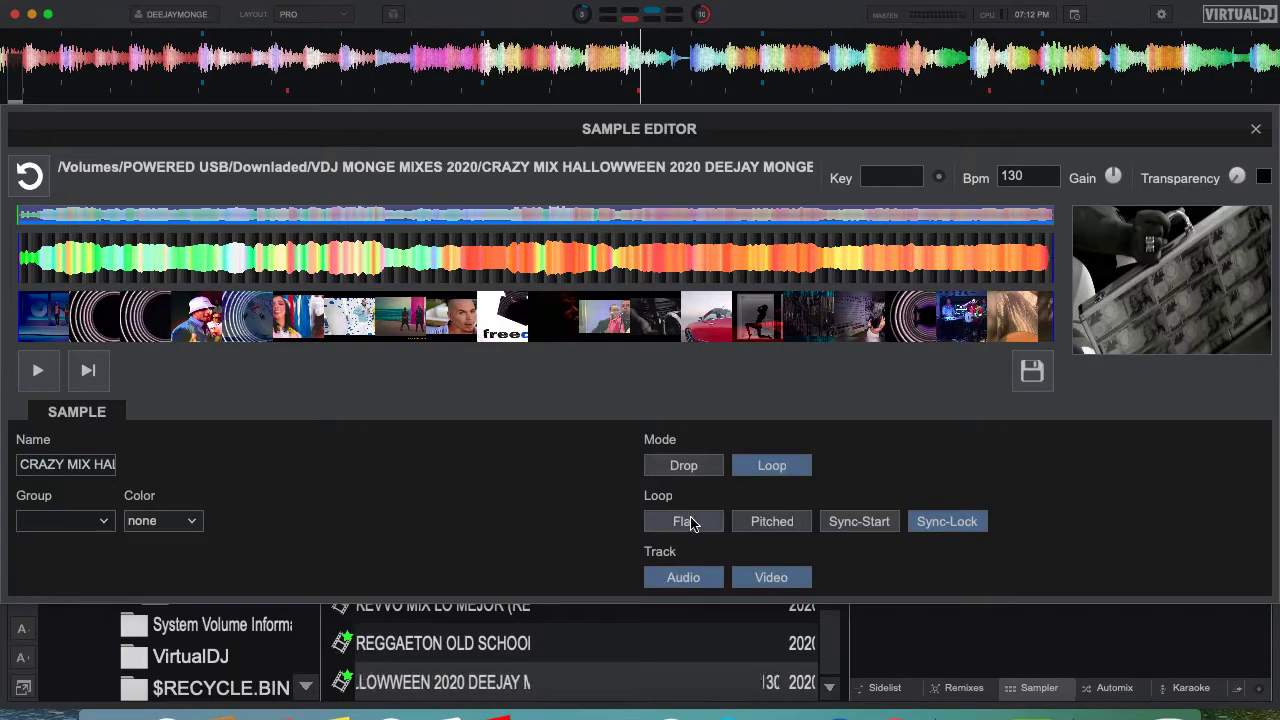
{"action": "left_click", "coordinate": [686, 522]}
{"action": "left_click", "coordinate": [688, 578]}
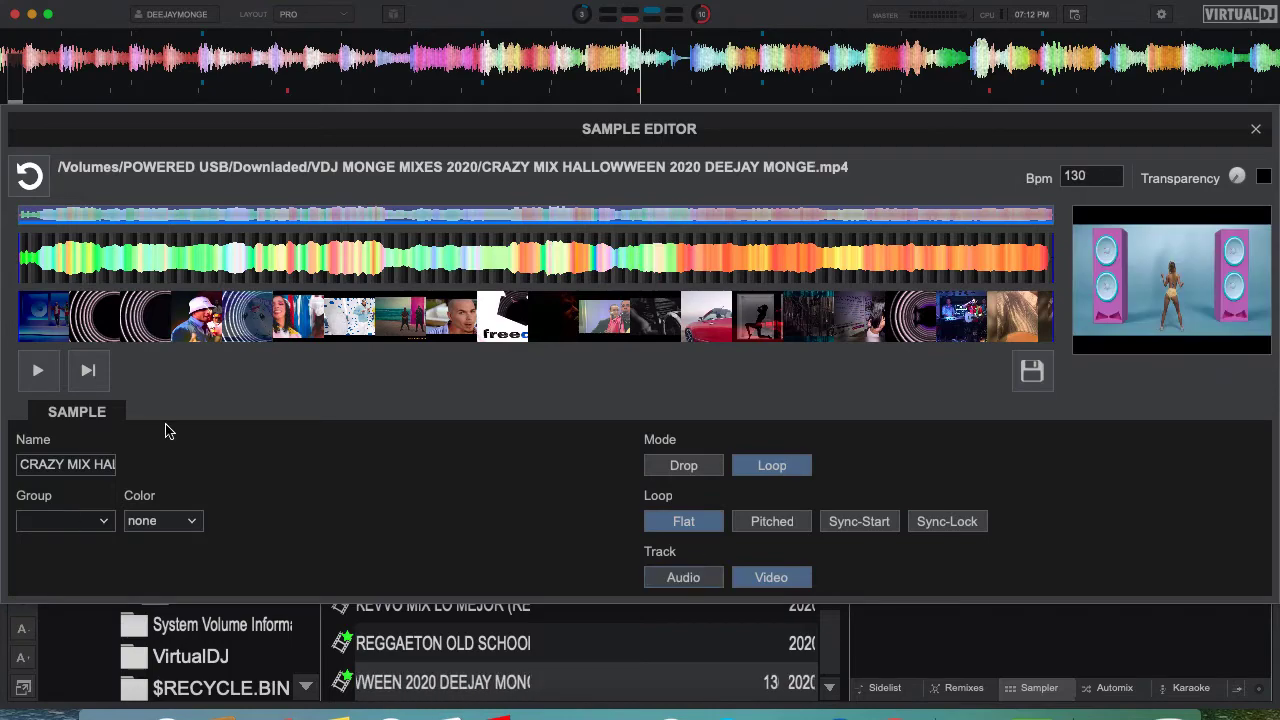
Step: Pick a colour for the sample from the palette and leave the Sample Editor
{"action": "left_click", "coordinate": [163, 520]}
{"action": "left_click", "coordinate": [165, 543]}
{"action": "key", "text": "Escape"}
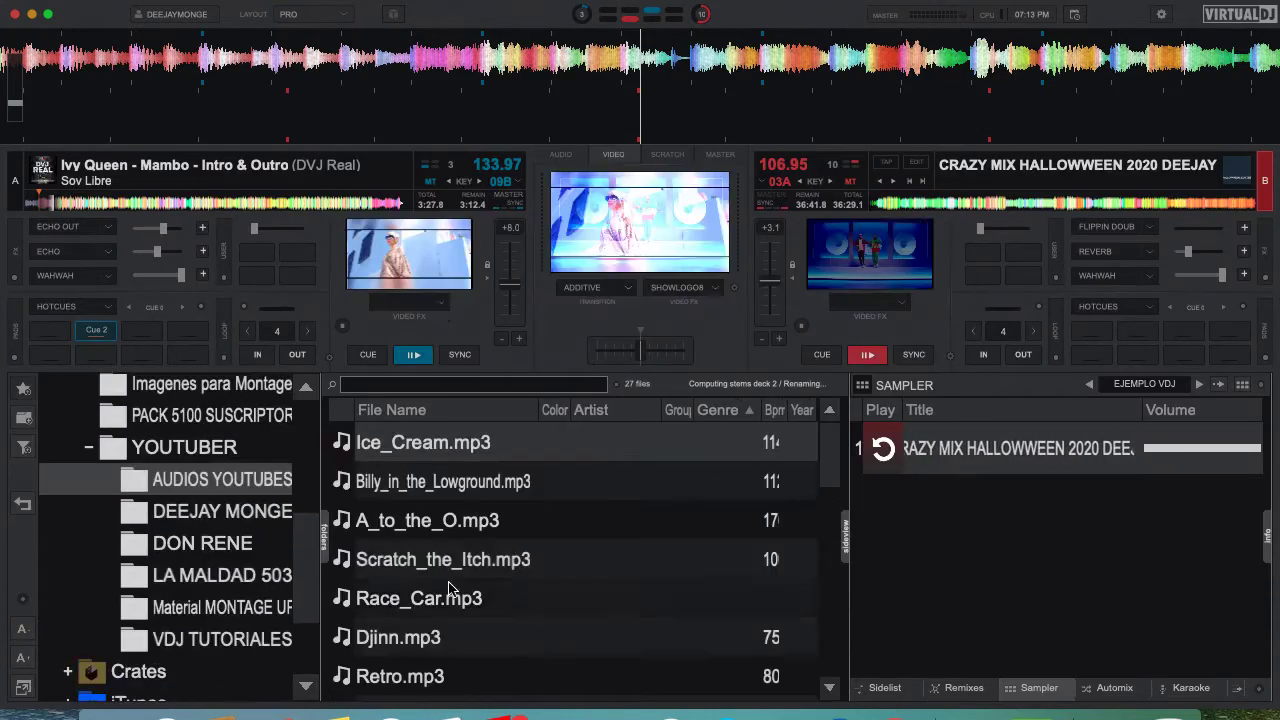
{"action": "left_click", "coordinate": [733, 287]}
{"action": "left_click", "coordinate": [895, 372]}
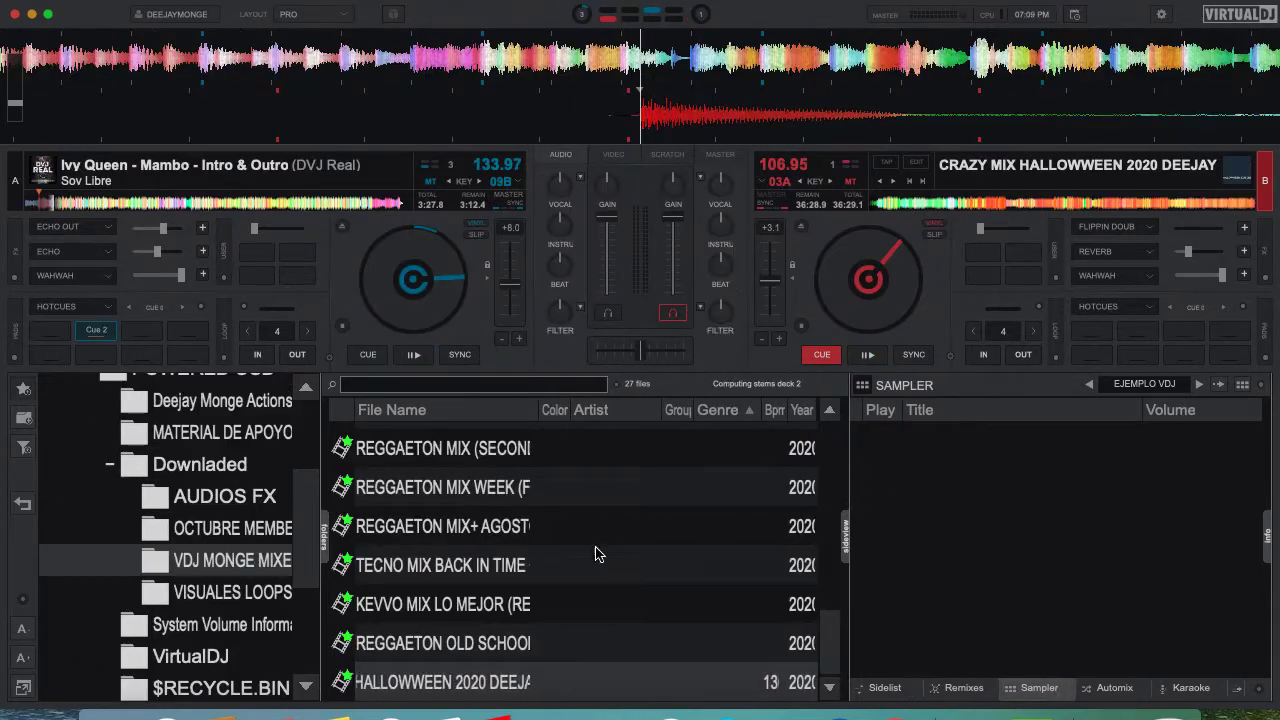
Step: Add the CRAZY MIX HALLOWWEEN 2020 video to the EJEMPLO VDJ sampler bank and open it in the Sample Editor
{"action": "left_click_drag", "start_coordinate": [595, 553], "coordinate": [880, 455]}
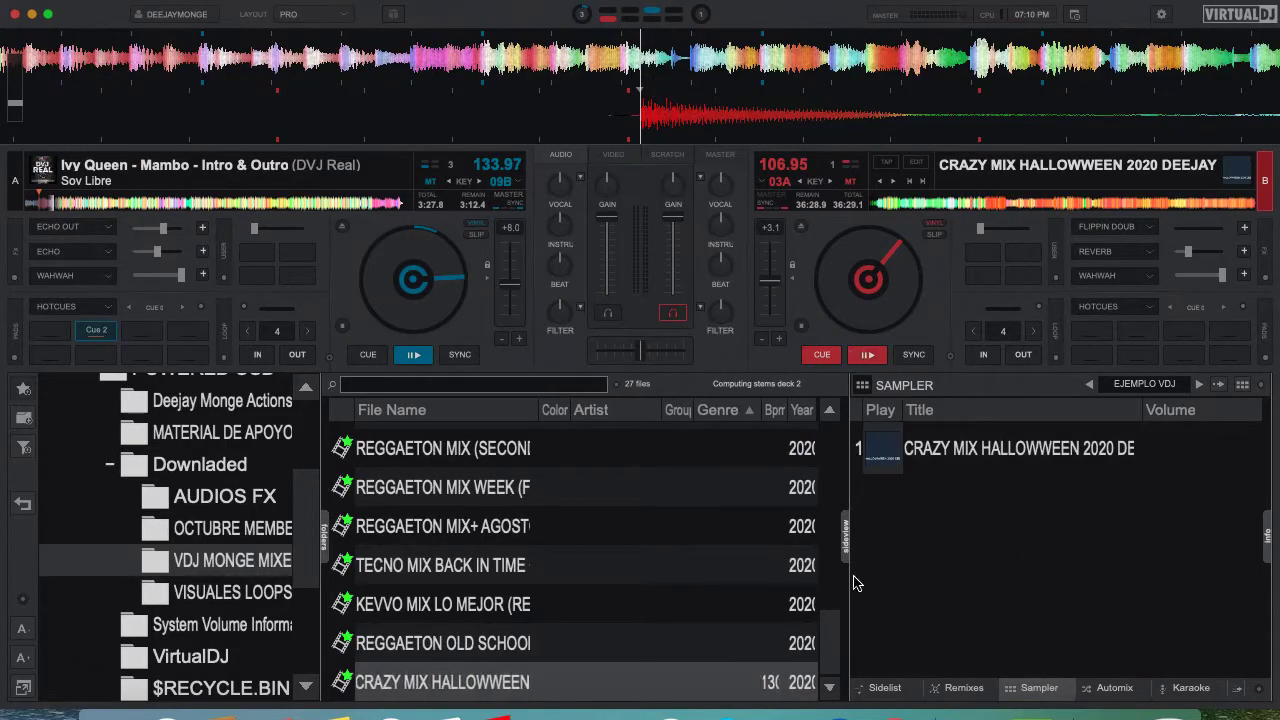
{"action": "right_click", "coordinate": [878, 462]}
{"action": "key", "text": "Escape"}
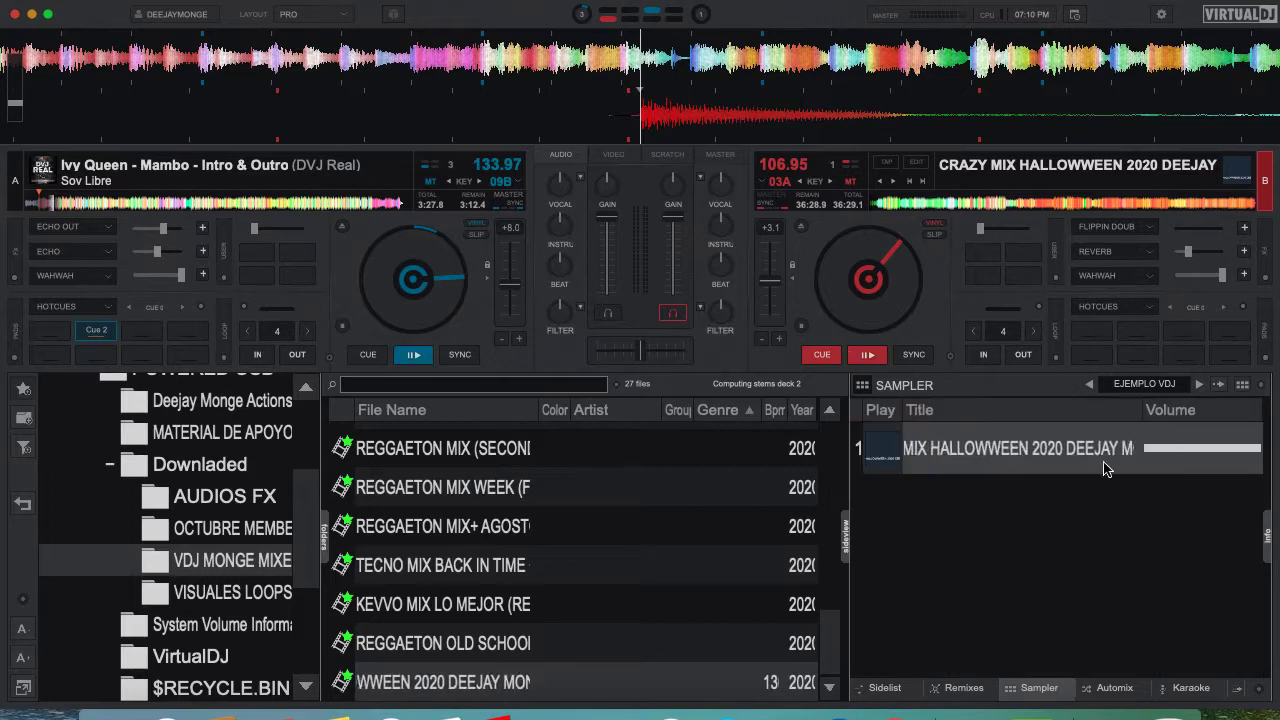
{"action": "right_click", "coordinate": [958, 448]}
{"action": "left_click", "coordinate": [1005, 457]}
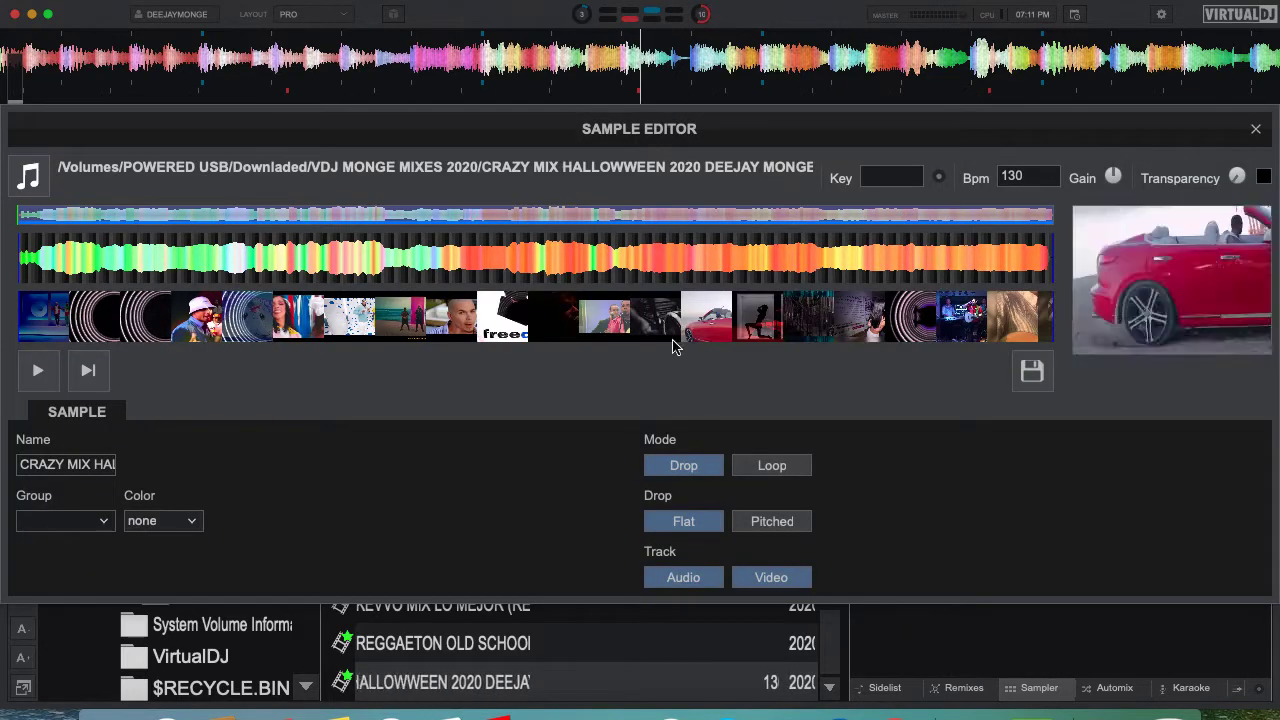
Step: Compare the sample's Drop and Loop modes, ending on Loop
{"action": "left_click", "coordinate": [772, 465]}
{"action": "left_click", "coordinate": [664, 463]}
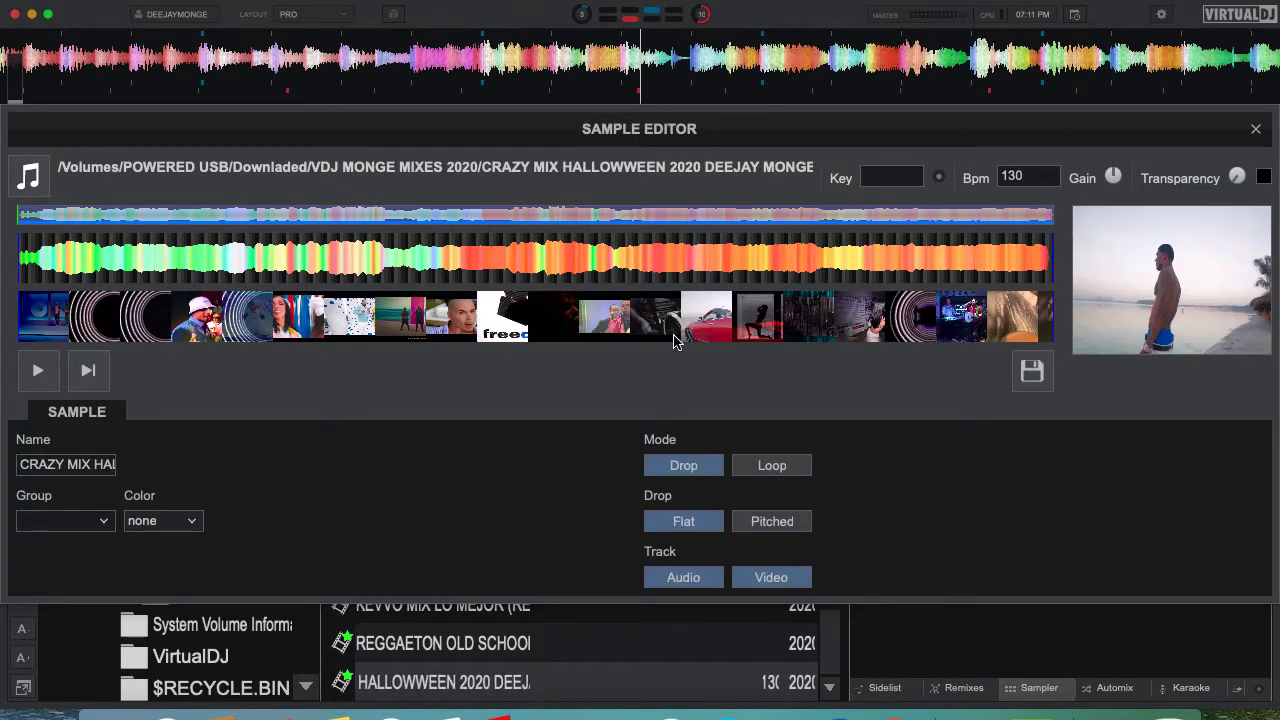
{"action": "left_click", "coordinate": [772, 465]}
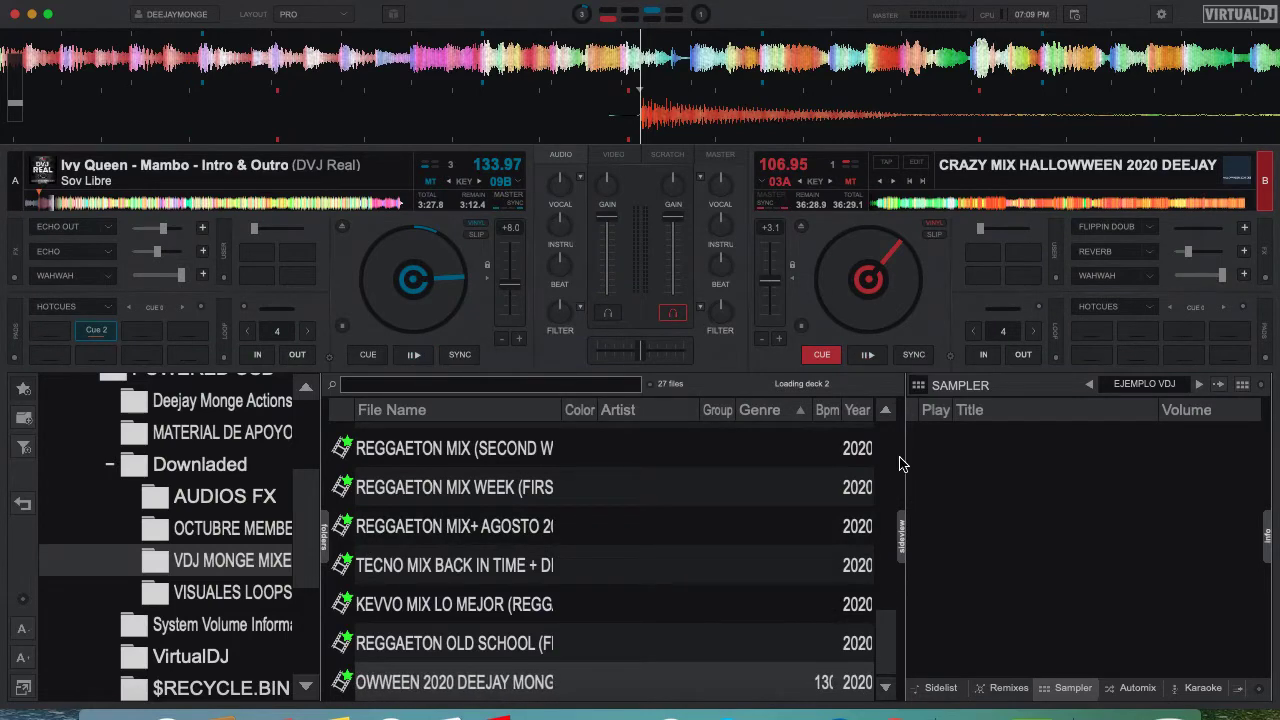
Step: Widen the sampler area and add the CRAZY MIX HALLOWWEEN 2020 video from the file list to the EJEMPLO VDJ bank
{"action": "left_click_drag", "start_coordinate": [905, 449], "coordinate": [850, 486]}
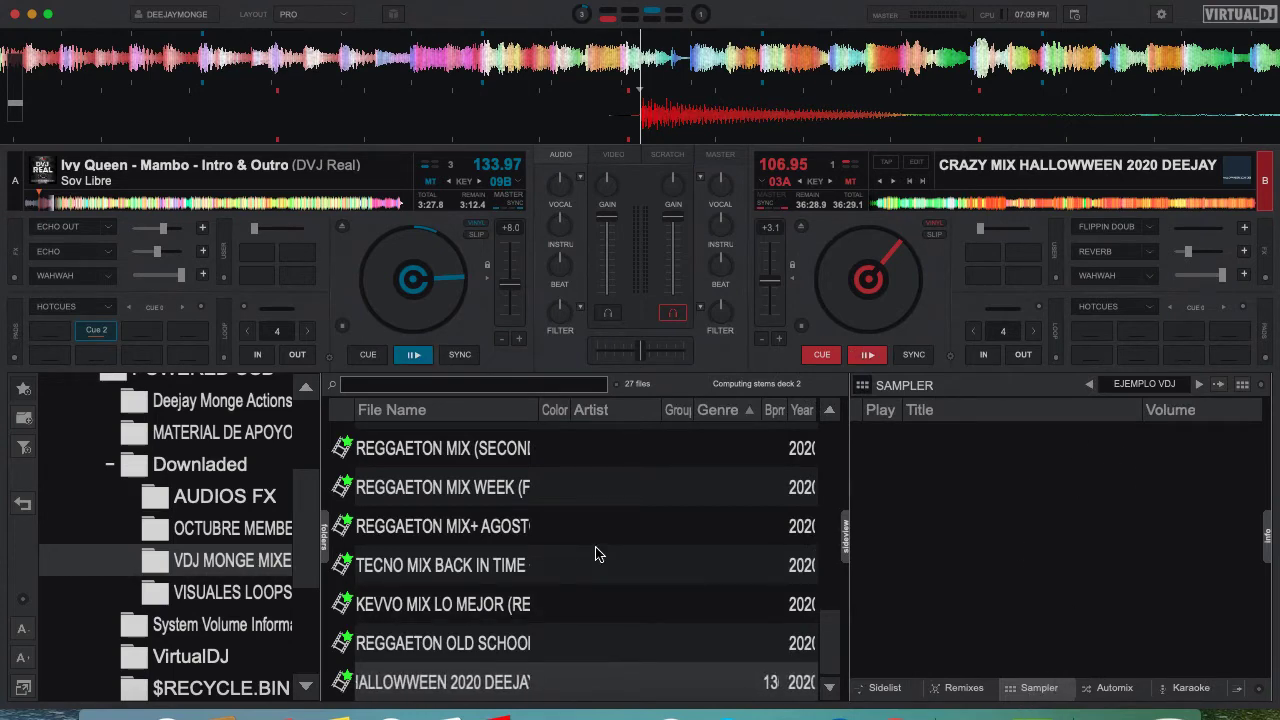
{"action": "left_click_drag", "start_coordinate": [537, 697], "coordinate": [1015, 556]}
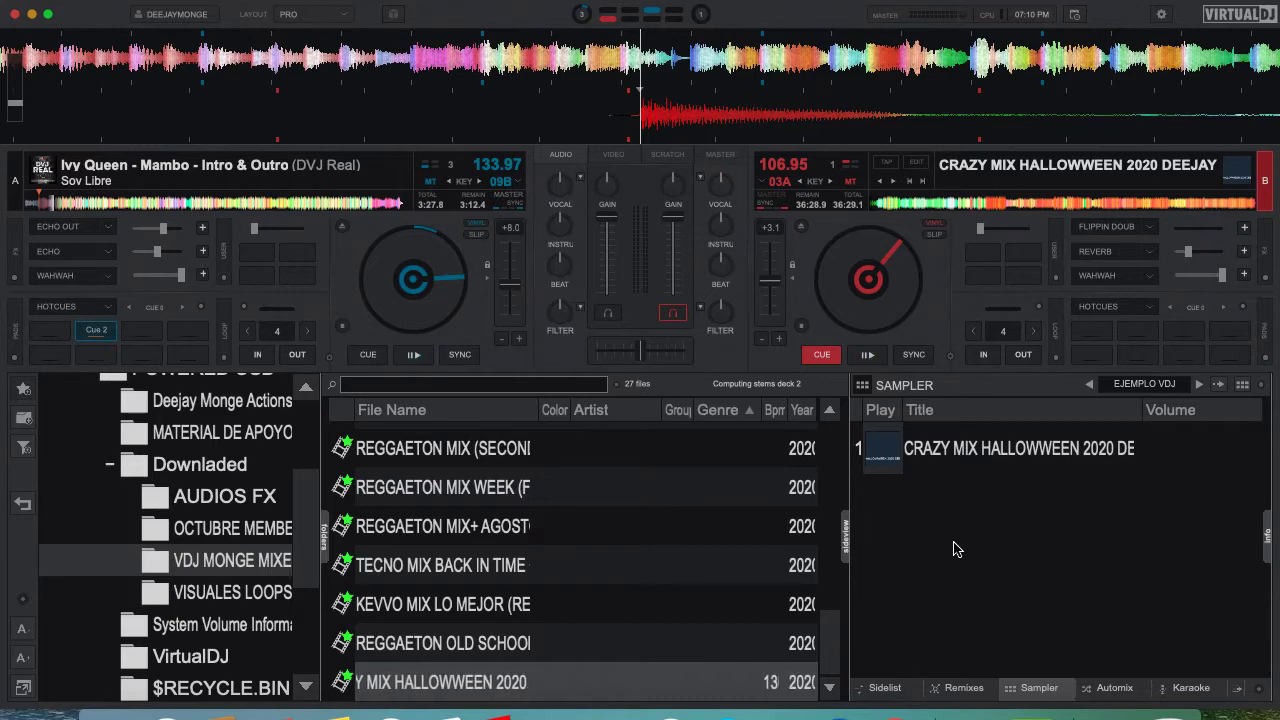
Step: Look over the options for the added sample and preview the sampler bank as a grid before restoring the list view
{"action": "right_click", "coordinate": [942, 462]}
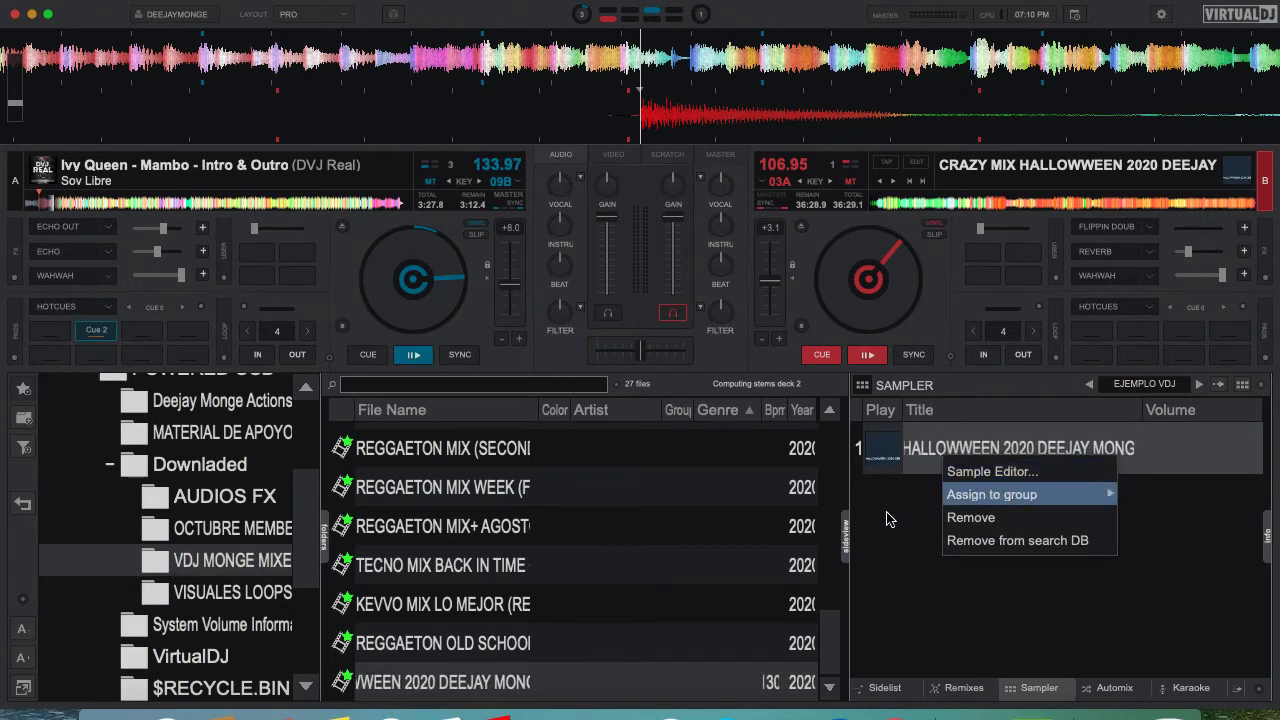
{"action": "left_click", "coordinate": [903, 568]}
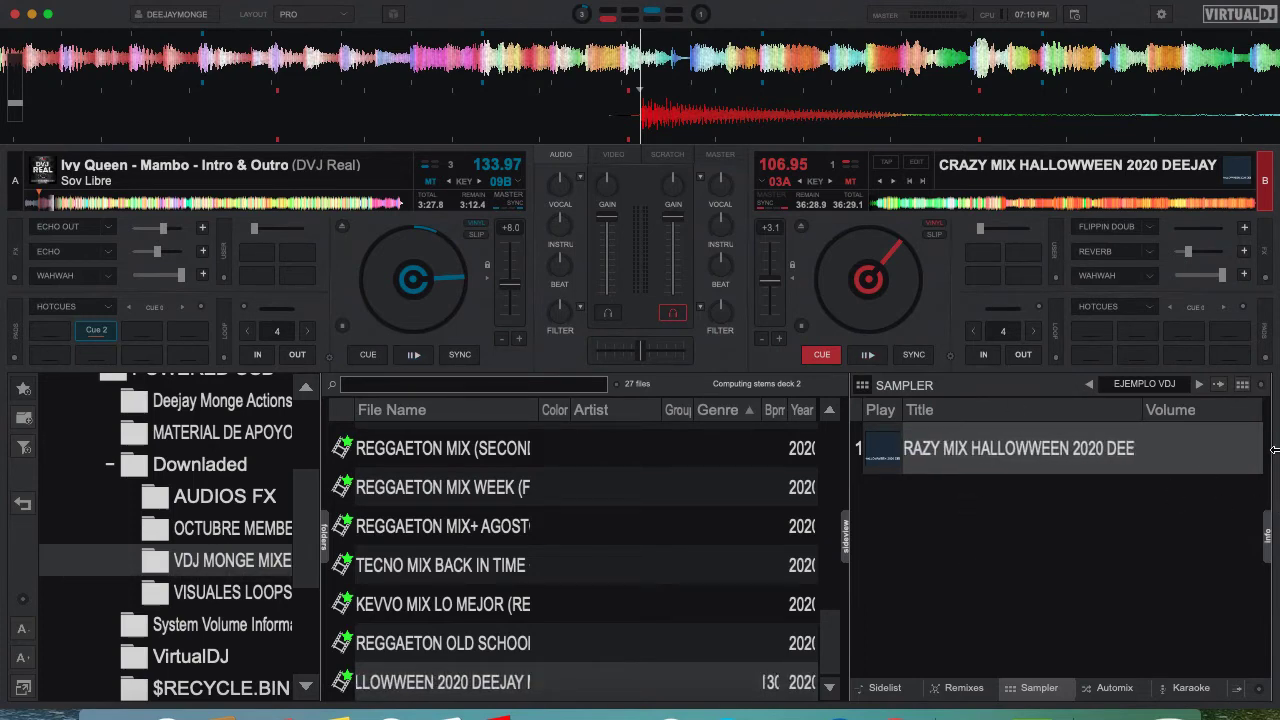
{"action": "left_click_drag", "start_coordinate": [1160, 455], "coordinate": [1276, 450]}
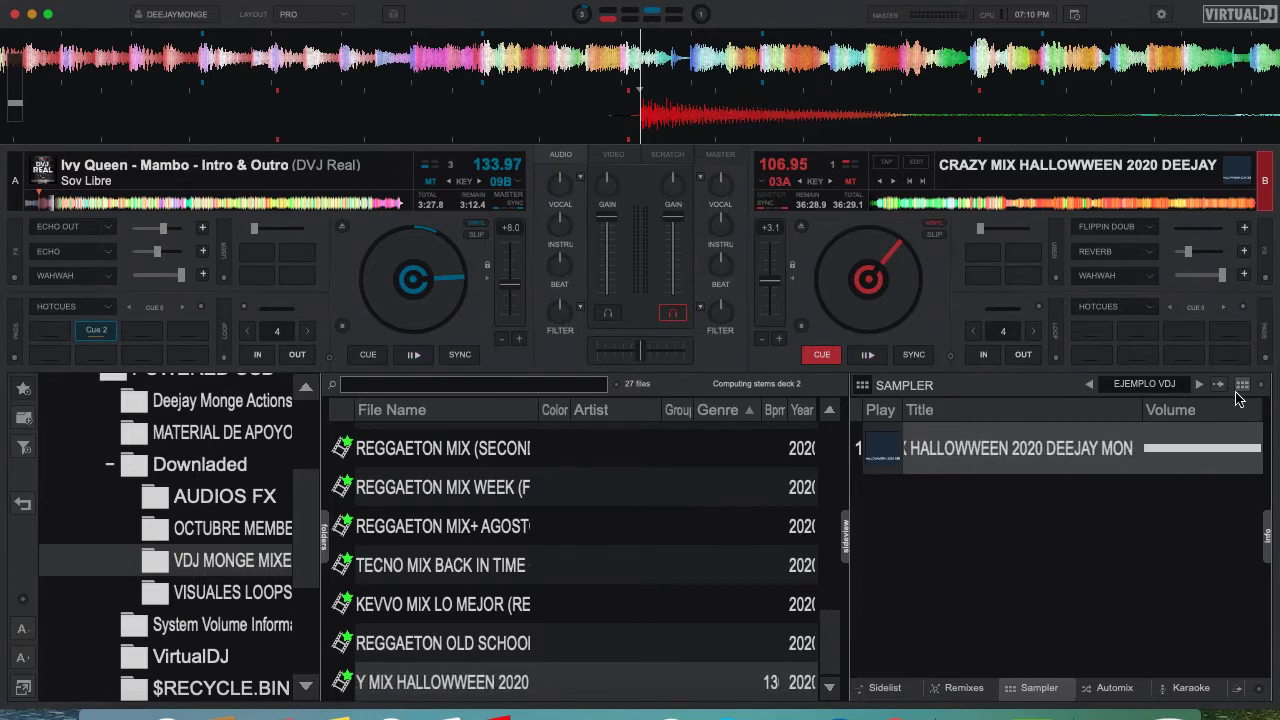
{"action": "left_click", "coordinate": [1242, 386]}
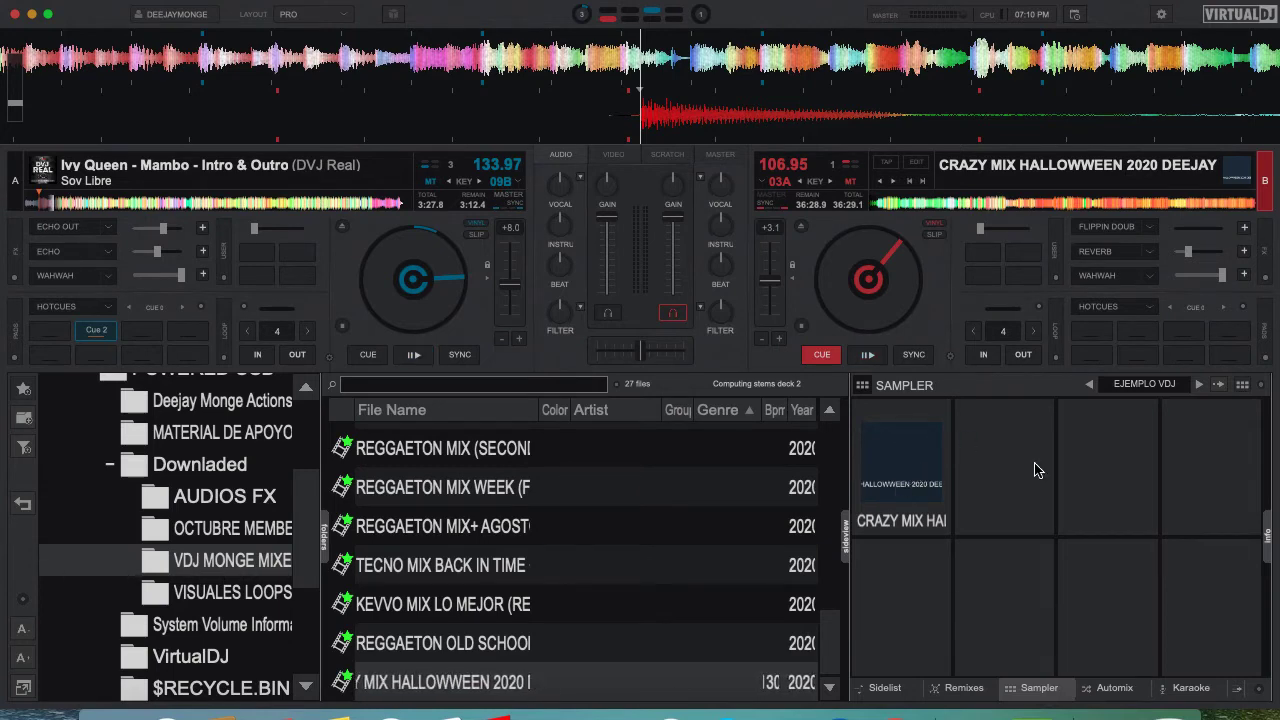
{"action": "left_click", "coordinate": [1243, 386]}
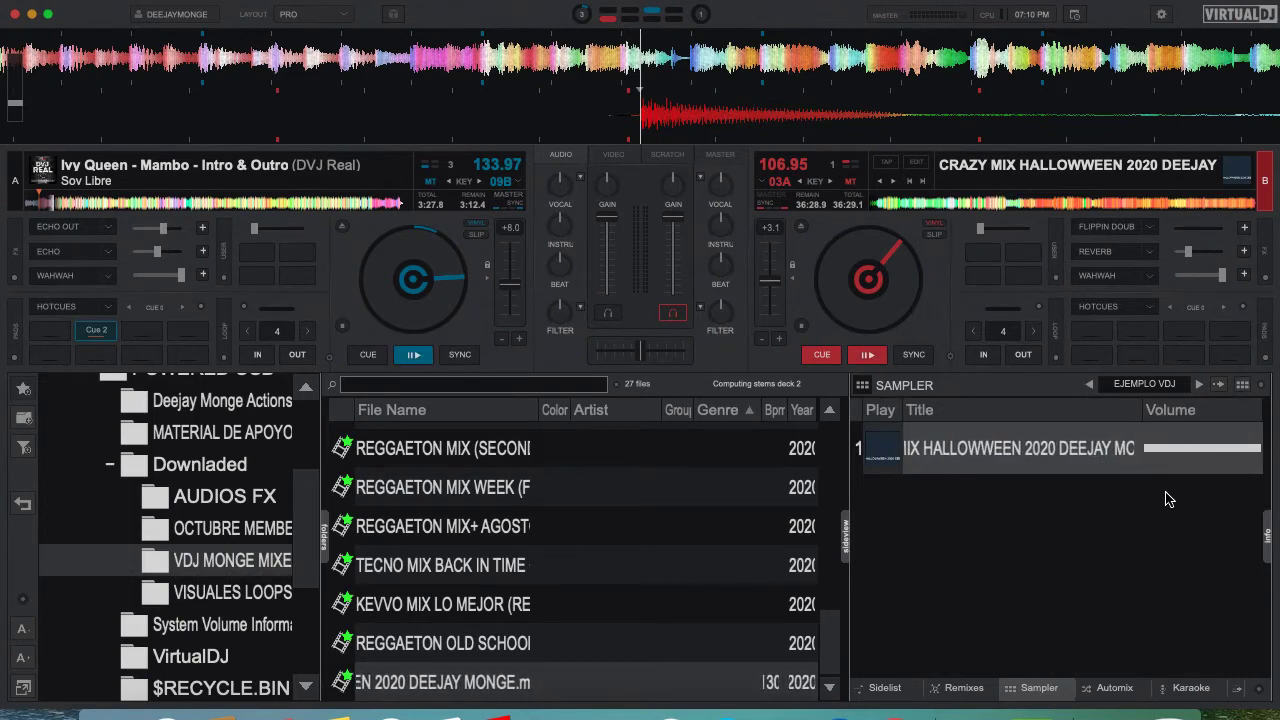
Step: Open the CRAZY MIX HALLOWWEEN sample in the Sample Editor and set it to Loop mode with Flat looping
{"action": "right_click", "coordinate": [963, 450]}
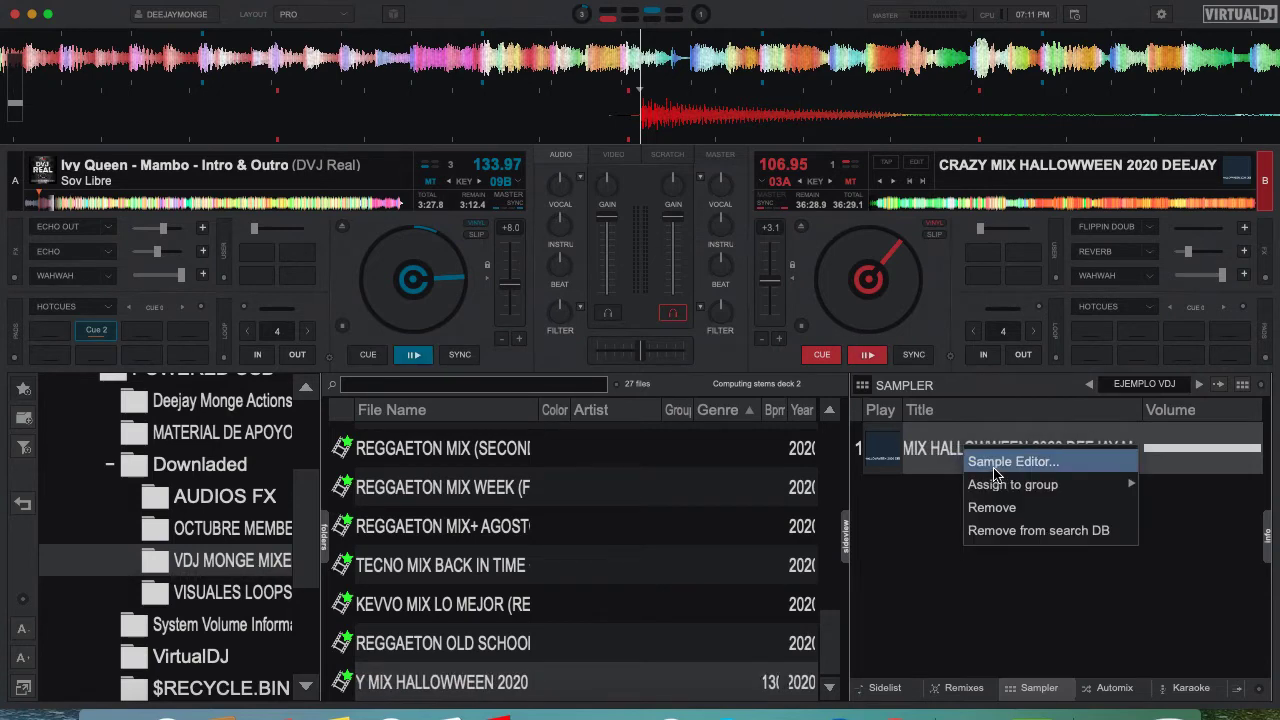
{"action": "left_click", "coordinate": [995, 465]}
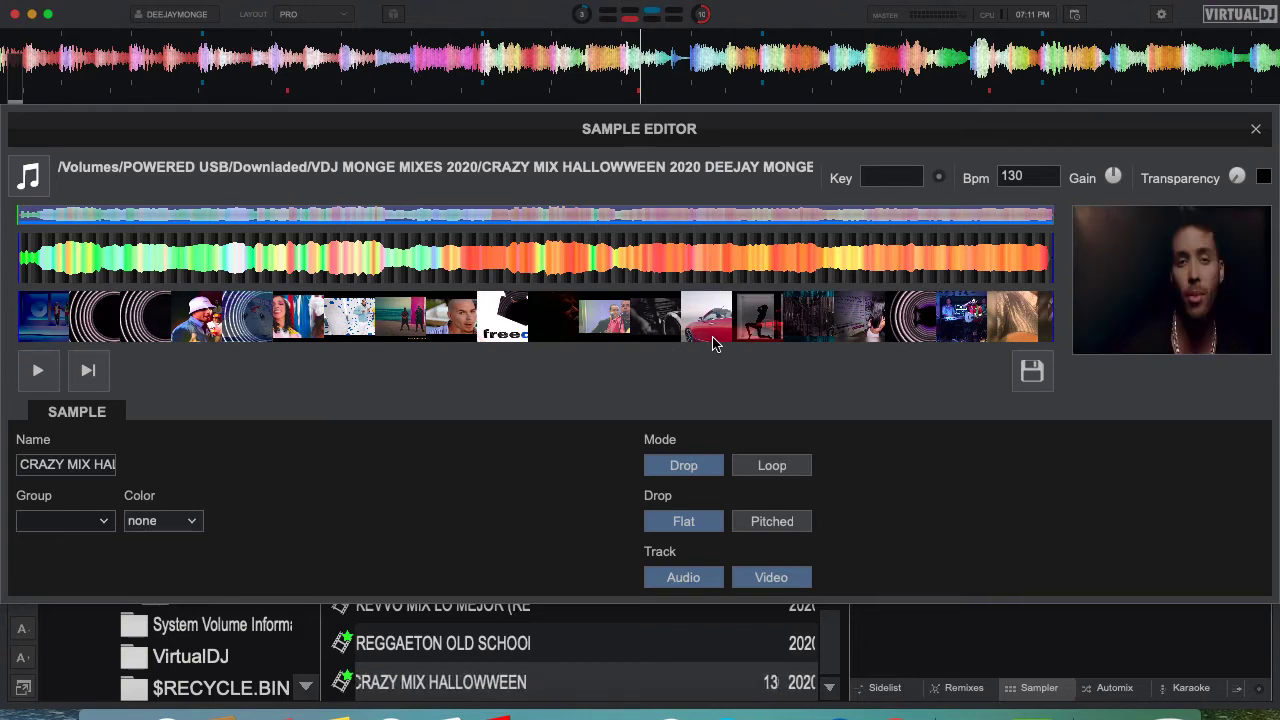
{"action": "left_click", "coordinate": [765, 466]}
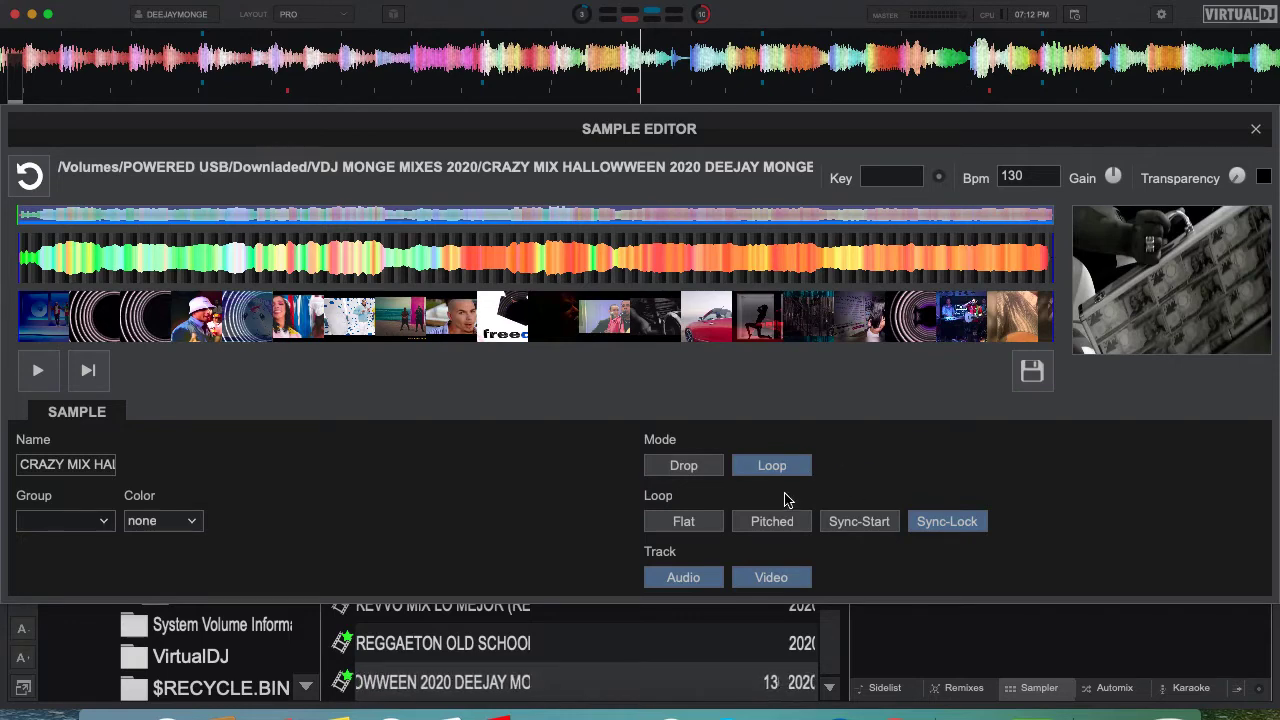
{"action": "left_click", "coordinate": [697, 527]}
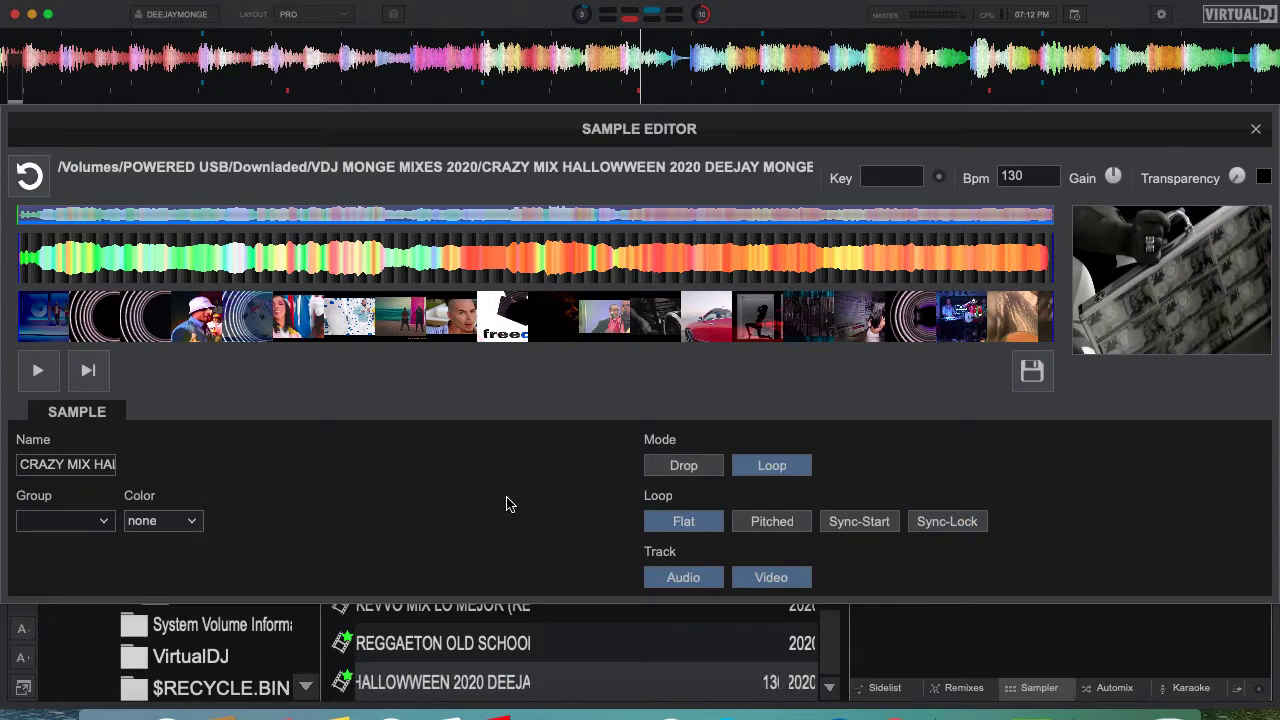
Step: Turn off the sample's Audio track, keeping only the Video track enabled
{"action": "left_click", "coordinate": [698, 580]}
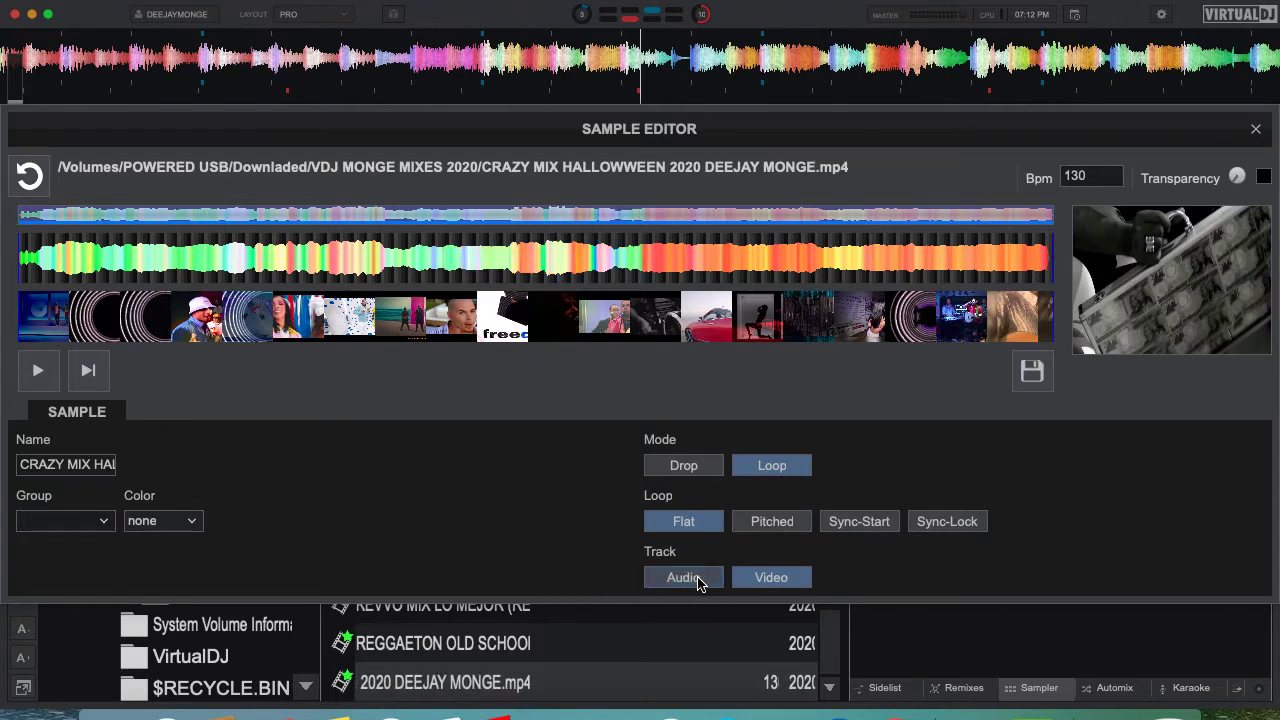
{"action": "left_click", "coordinate": [698, 580]}
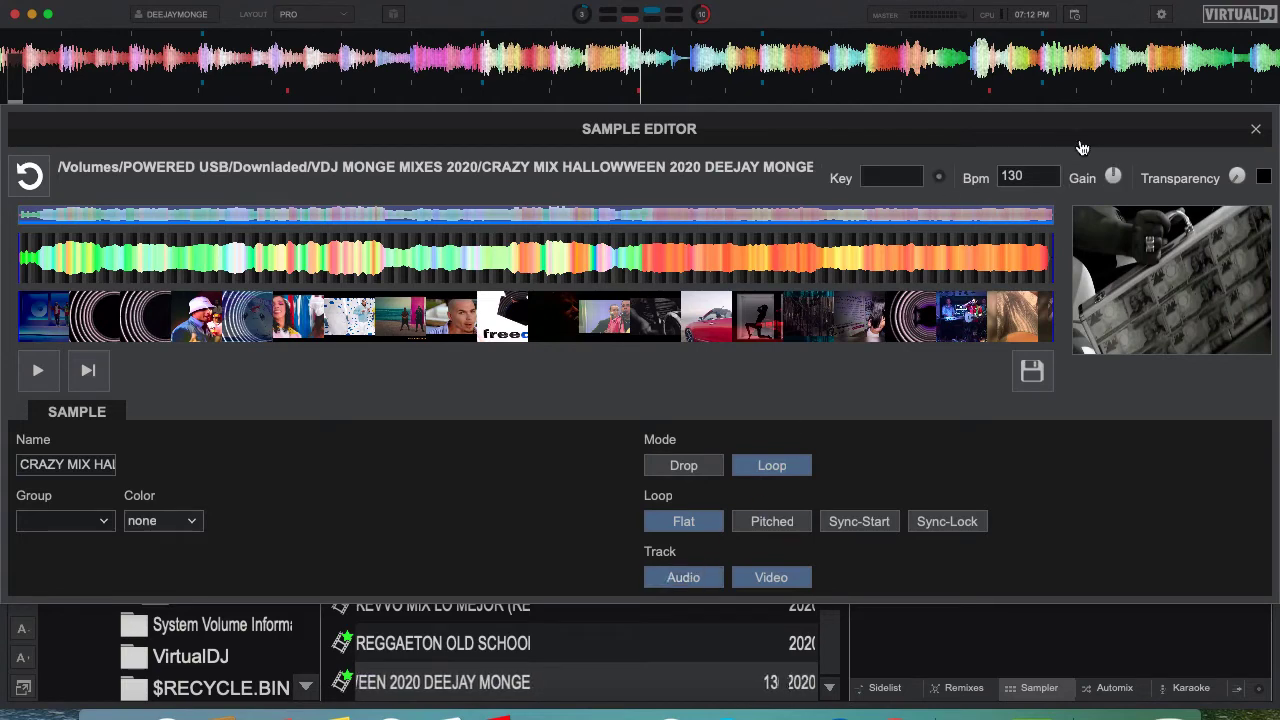
{"action": "left_click", "coordinate": [690, 580]}
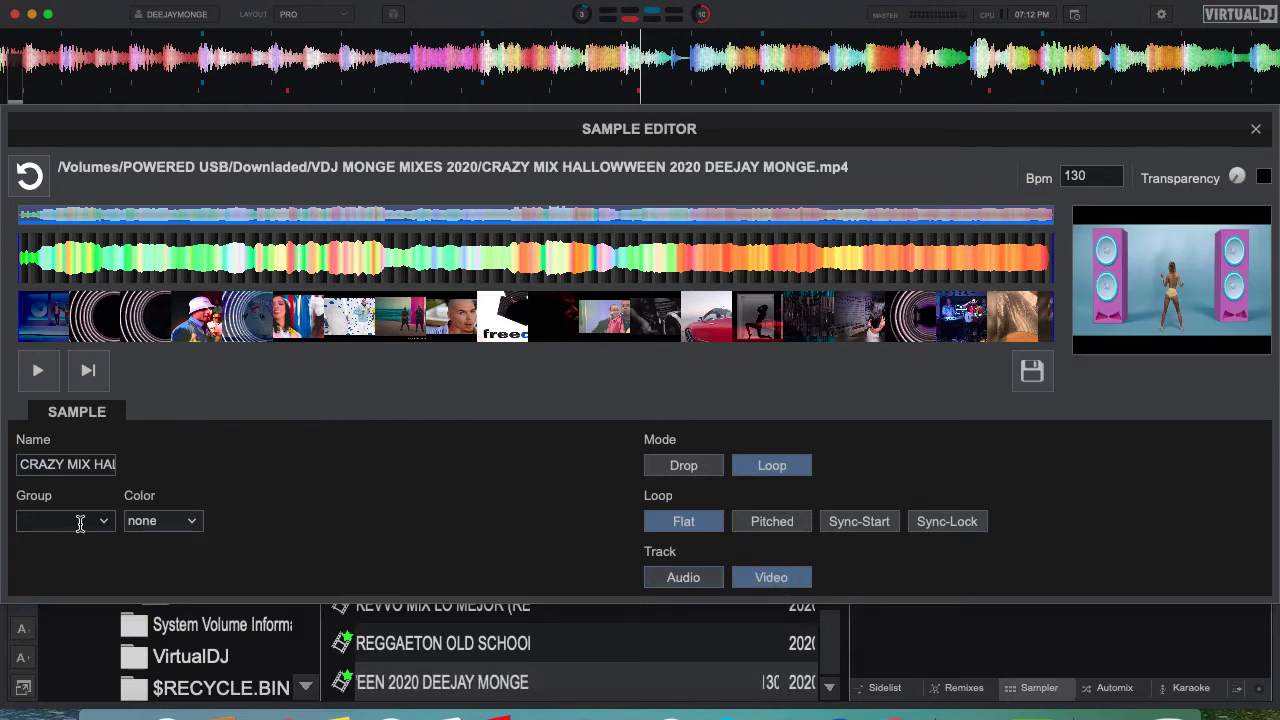
Step: Set the sample's colour to red and save the sample settings
{"action": "left_click", "coordinate": [187, 525]}
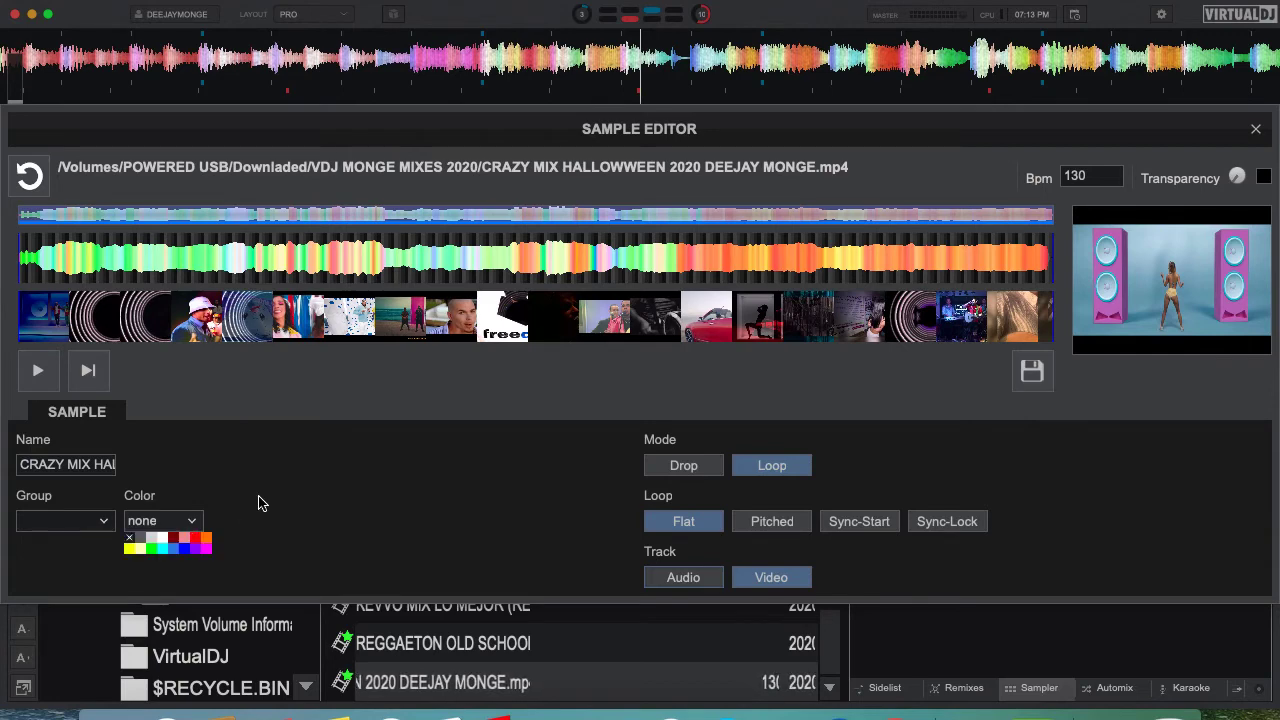
{"action": "left_click", "coordinate": [198, 541]}
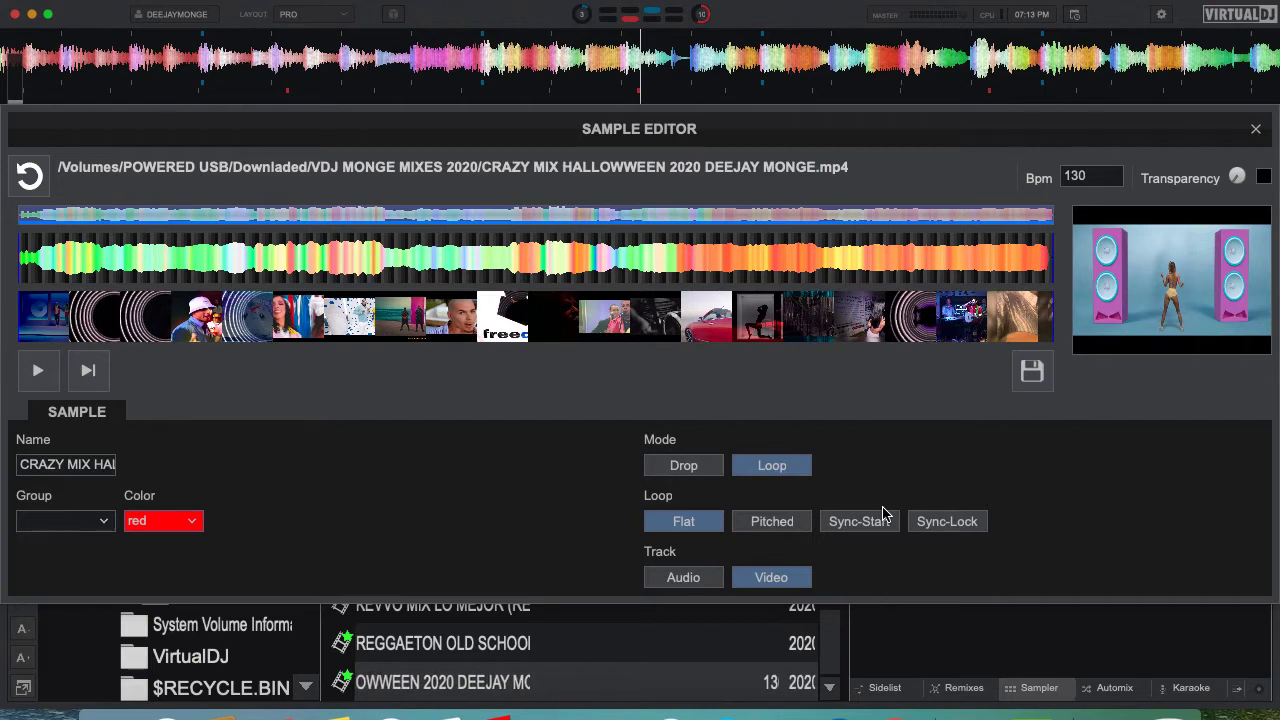
{"action": "left_click", "coordinate": [1031, 373]}
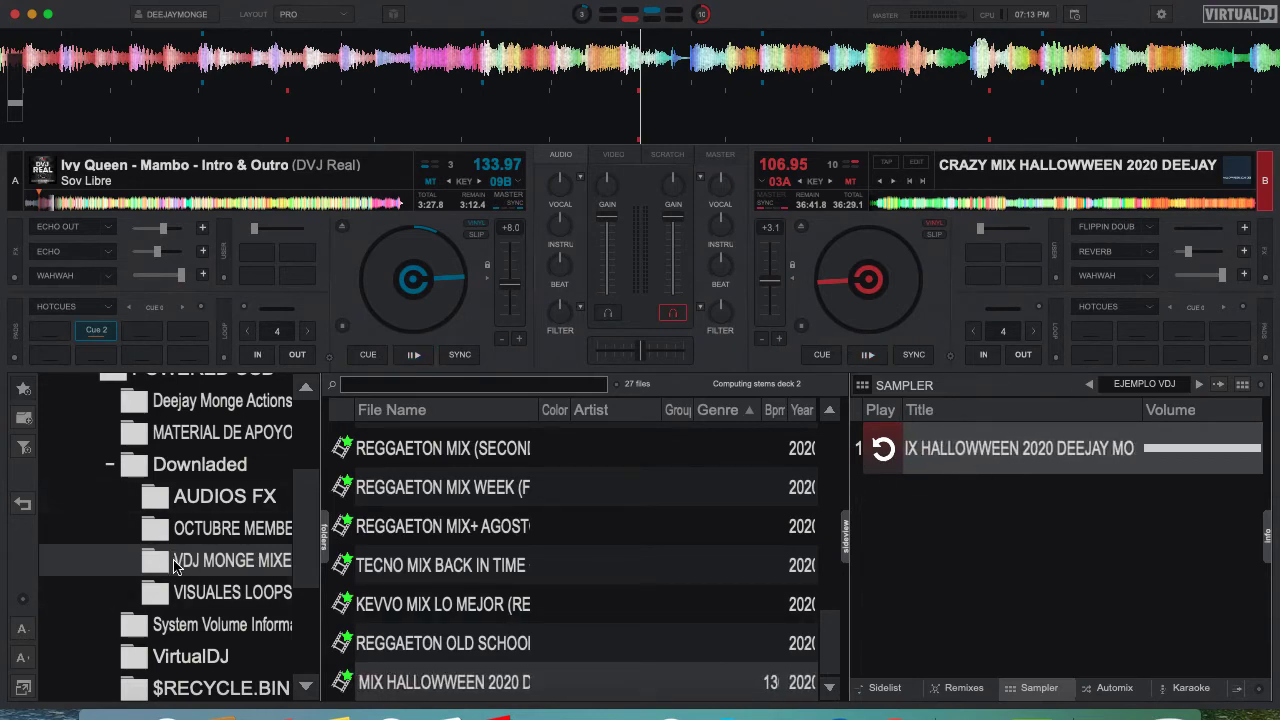
Step: Collapse the POWERED USB folders and browse to the AUDIOS YOUTUBES folder inside YOUTUBER on the Desktop
{"action": "left_click", "coordinate": [110, 464]}
{"action": "scroll", "coordinate": [95, 480], "scroll_direction": "up", "scroll_amount": 3}
{"action": "left_click", "coordinate": [89, 469]}
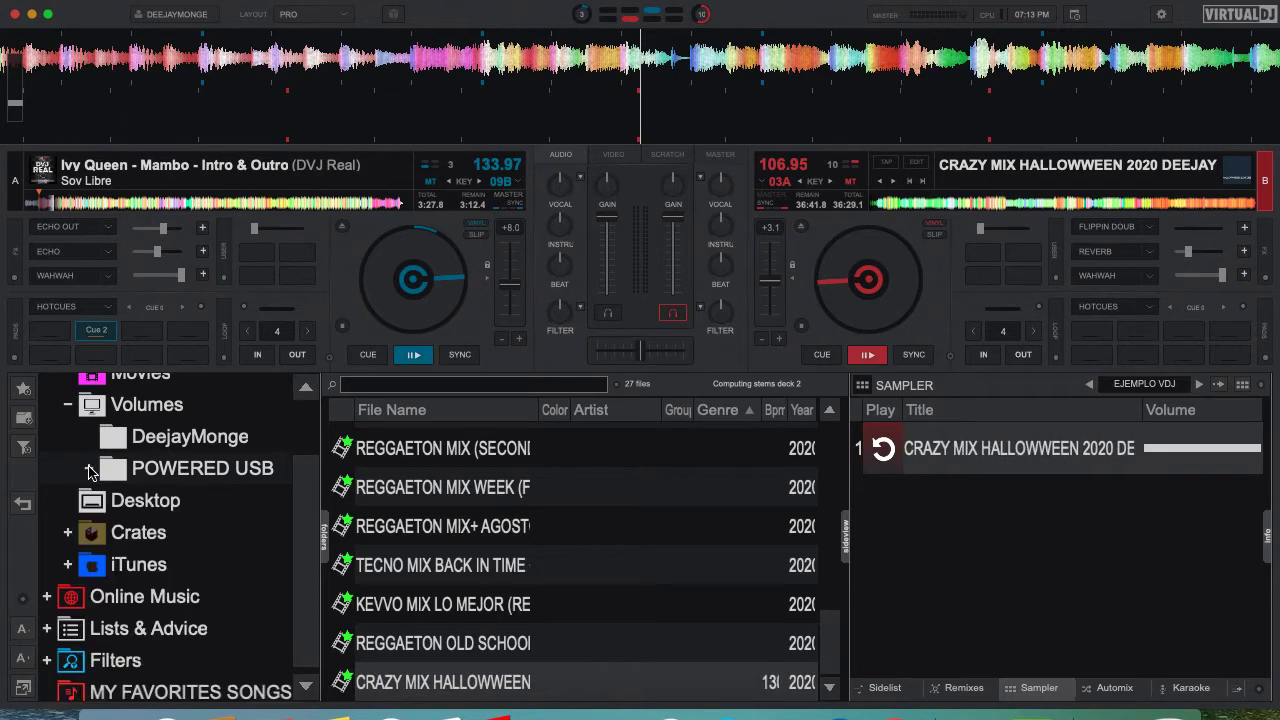
{"action": "left_click", "coordinate": [135, 500]}
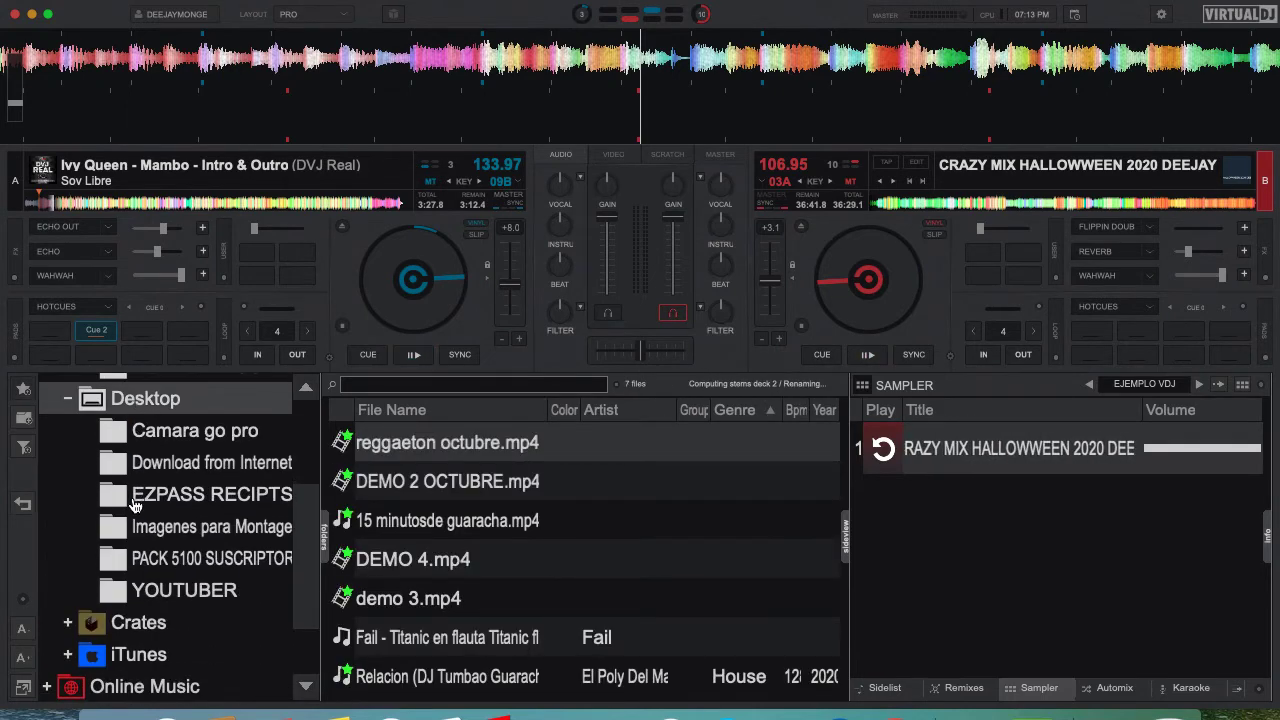
{"action": "left_click", "coordinate": [184, 590]}
{"action": "left_click", "coordinate": [200, 482]}
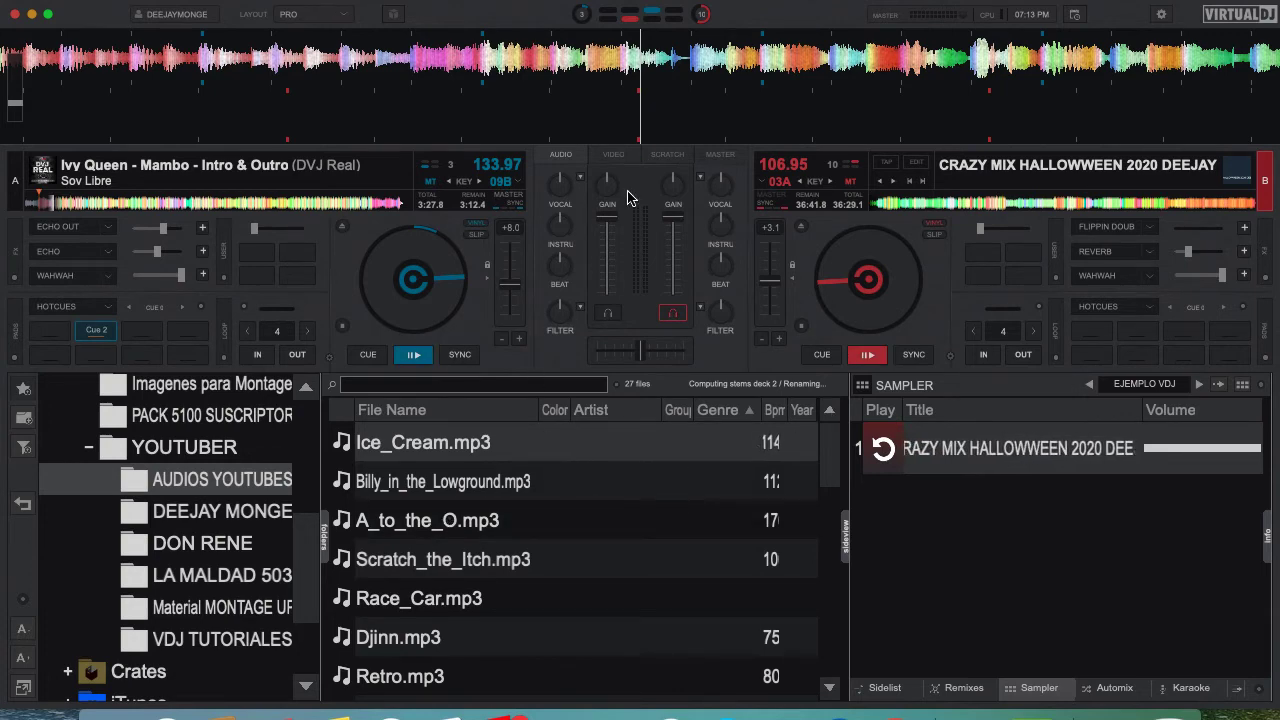
Step: Show the video mixer and load Djinn.mp3 on deck A and Smiles_for_Miles.mp3 on deck B
{"action": "left_click", "coordinate": [613, 155]}
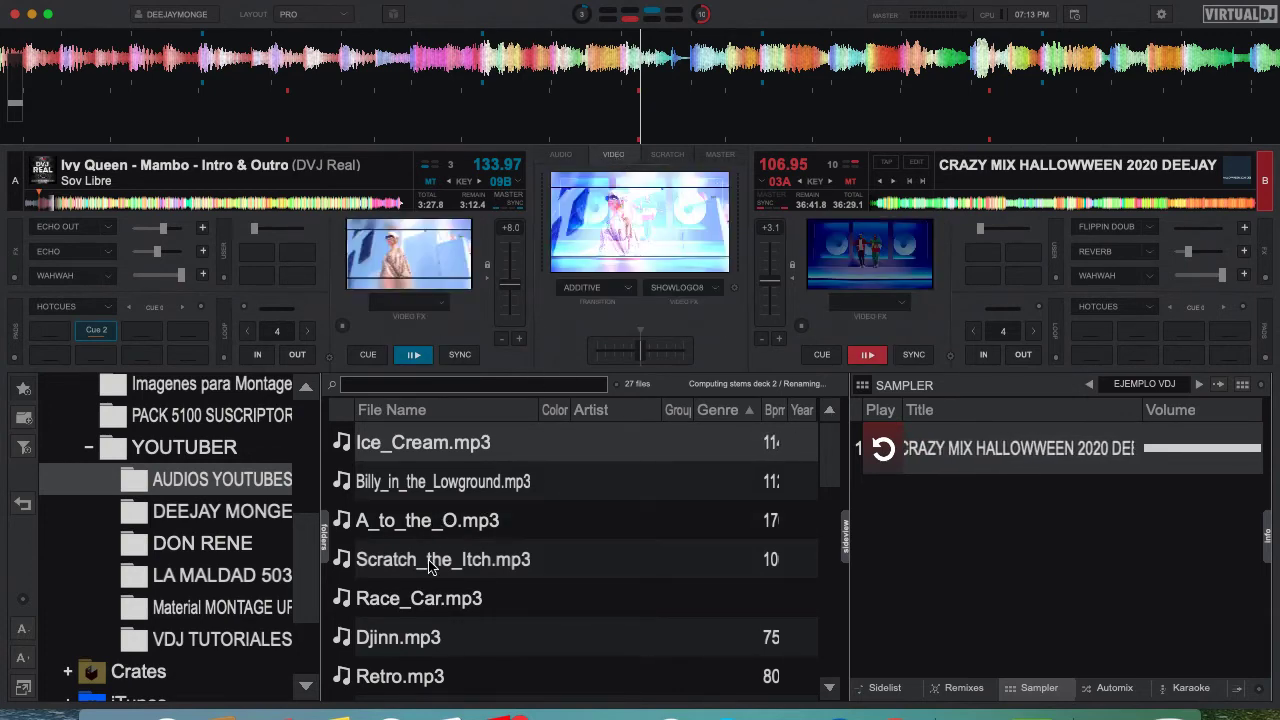
{"action": "left_click_drag", "start_coordinate": [612, 632], "coordinate": [300, 140]}
{"action": "scroll", "coordinate": [612, 628], "scroll_direction": "down", "scroll_amount": 5}
{"action": "left_click_drag", "start_coordinate": [612, 604], "coordinate": [940, 237]}
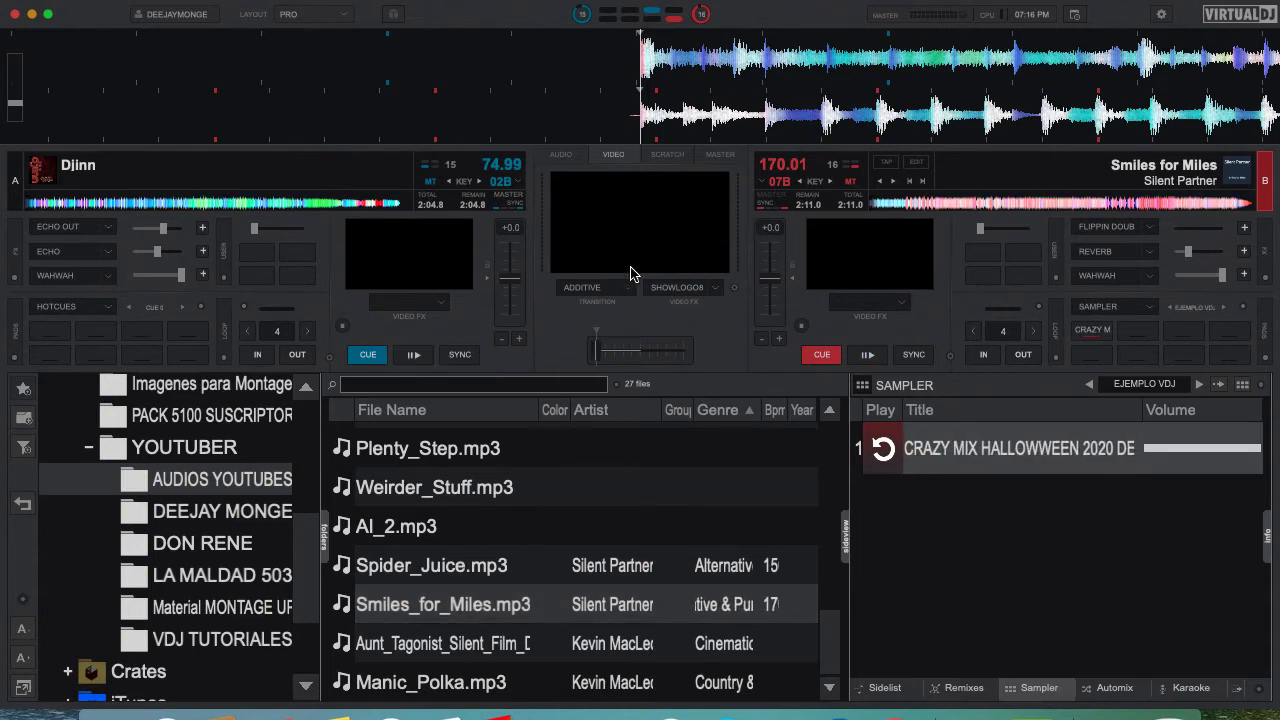
Step: Start playing Djinn on deck A and check the audio mixer before returning to the video mixer
{"action": "left_click", "coordinate": [411, 355]}
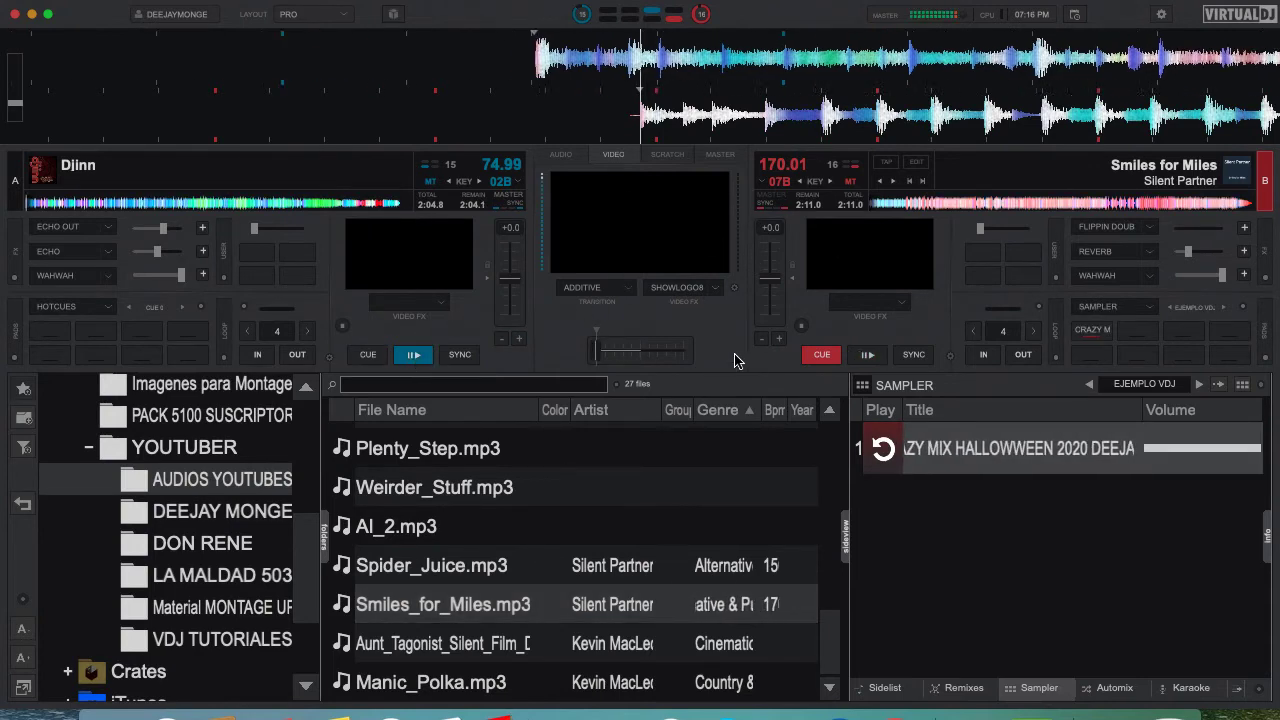
{"action": "left_click", "coordinate": [578, 156]}
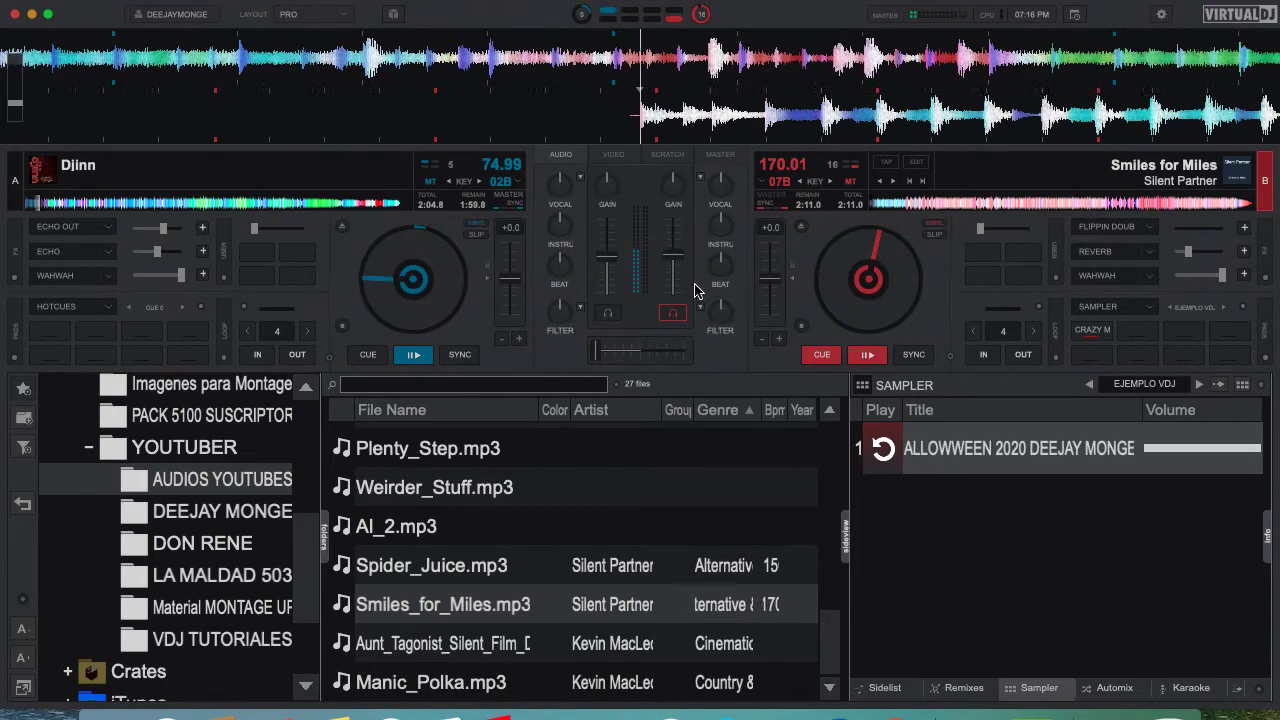
{"action": "left_click", "coordinate": [614, 157]}
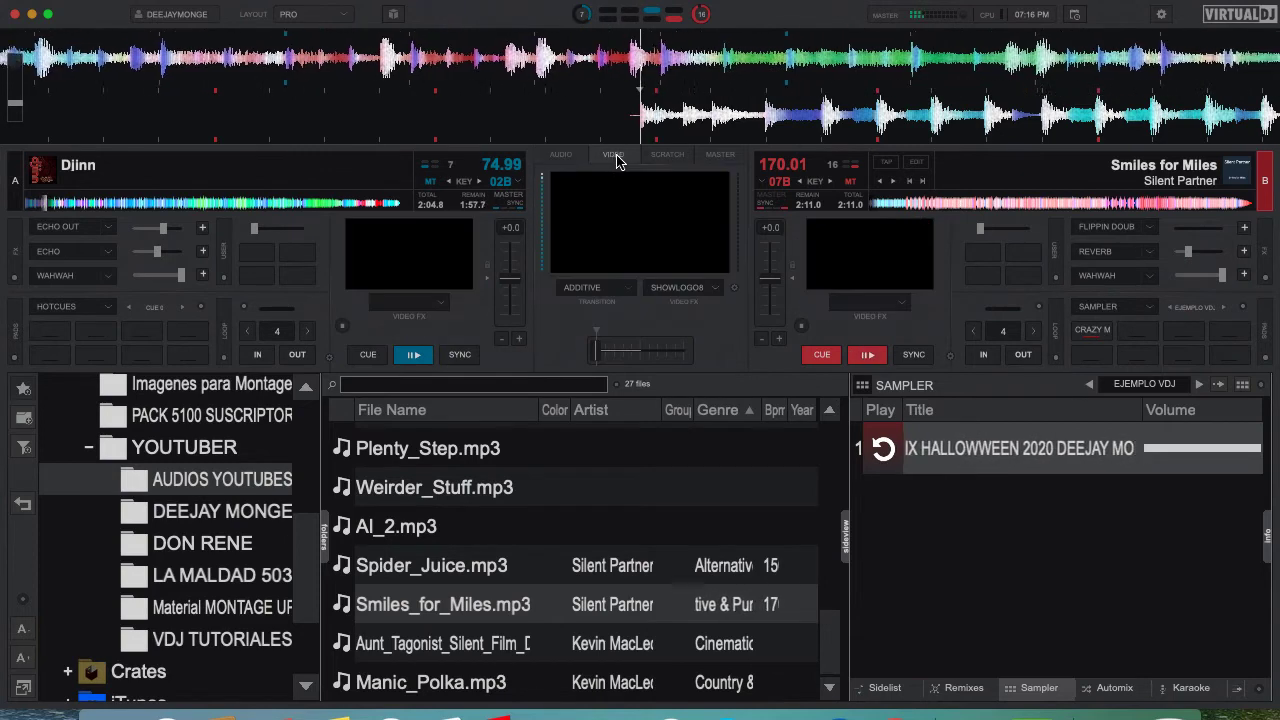
Step: Start the CRAZY MIX HALLOWWEEN 2020 video sample from the sampler and play Smiles for Miles on deck B
{"action": "left_click", "coordinate": [887, 456]}
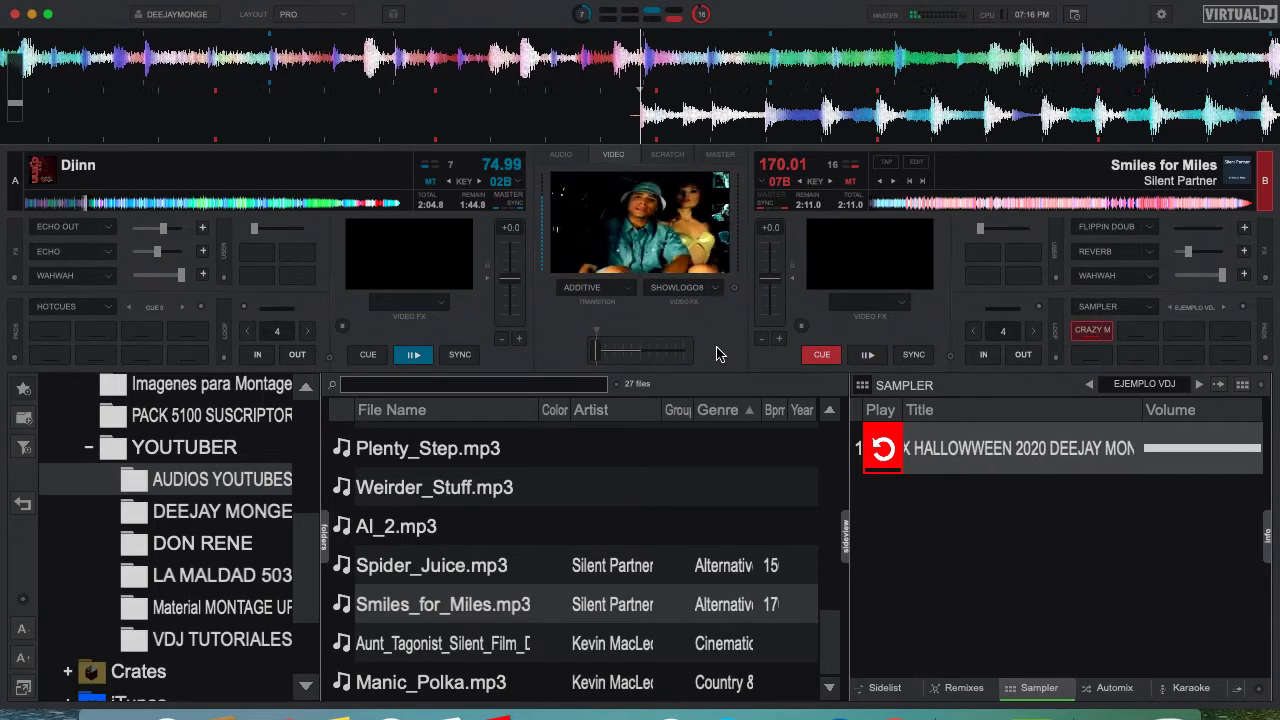
{"action": "left_click", "coordinate": [866, 355]}
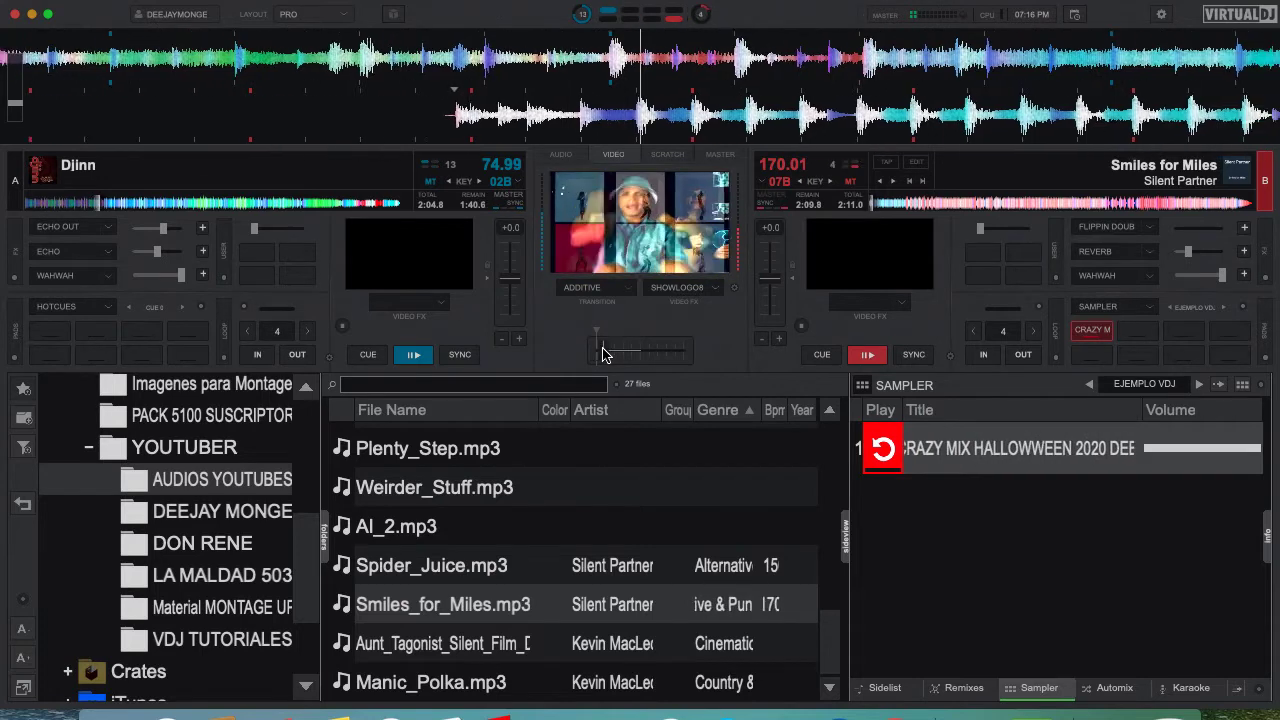
Step: Move the video mixer's crossfader fully to deck B, back fully to deck A, and finally just past the middle towards deck B
{"action": "left_click_drag", "start_coordinate": [600, 352], "coordinate": [686, 352]}
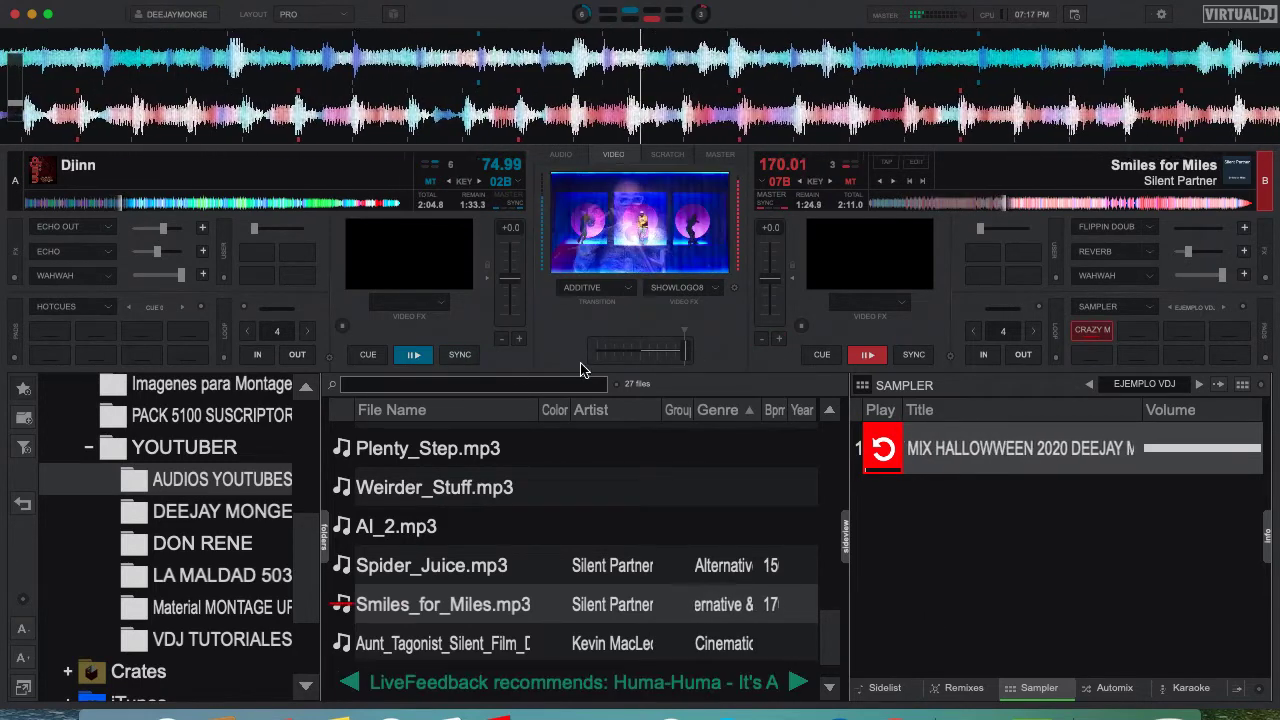
{"action": "left_click_drag", "start_coordinate": [704, 362], "coordinate": [583, 362]}
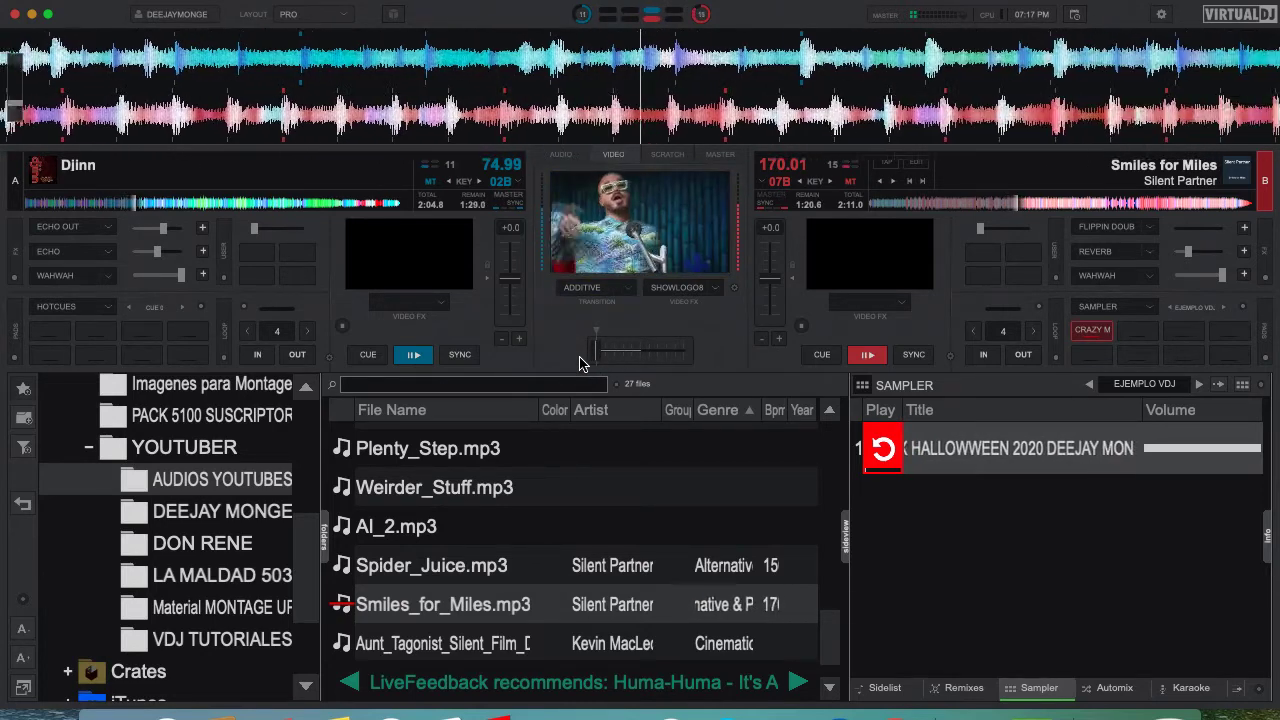
{"action": "left_click_drag", "start_coordinate": [583, 362], "coordinate": [652, 360]}
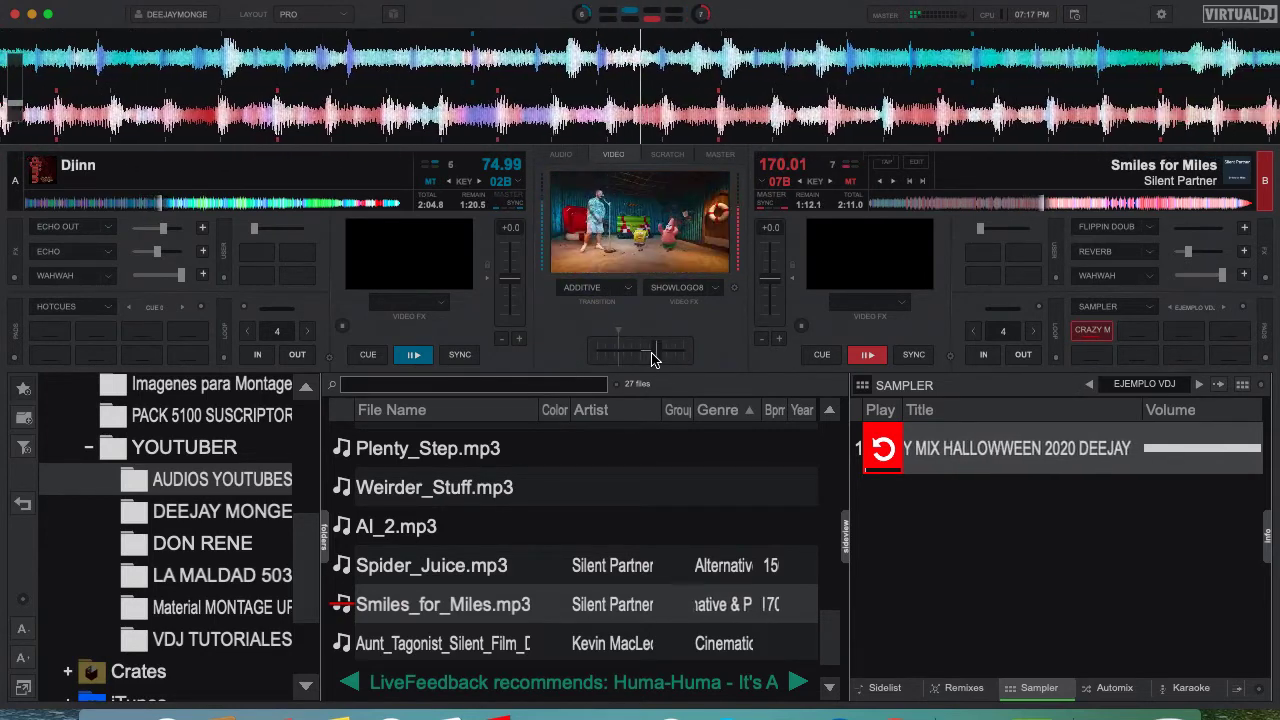
Step: Switch to Chrome to review the highlighted YouTube comment, and return to VirtualDJ to pause both decks while the video sample keeps playing
{"action": "left_click", "coordinate": [914, 712]}
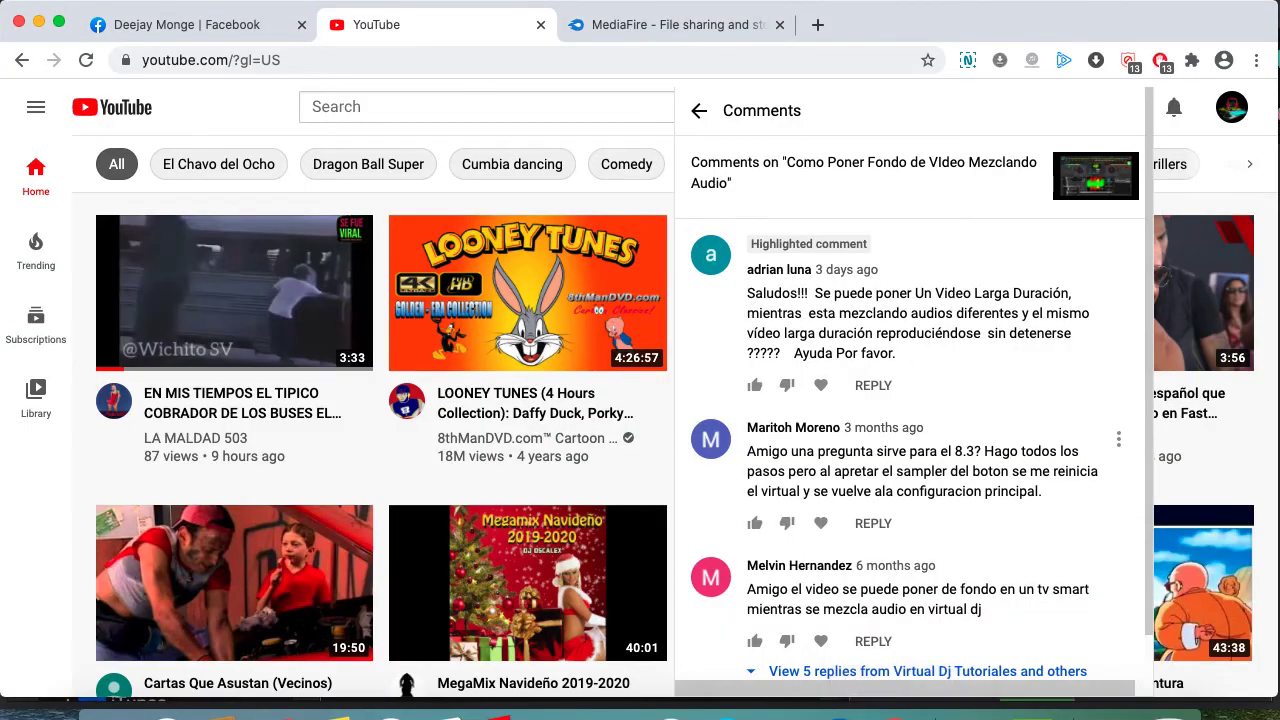
{"action": "left_click", "coordinate": [501, 710]}
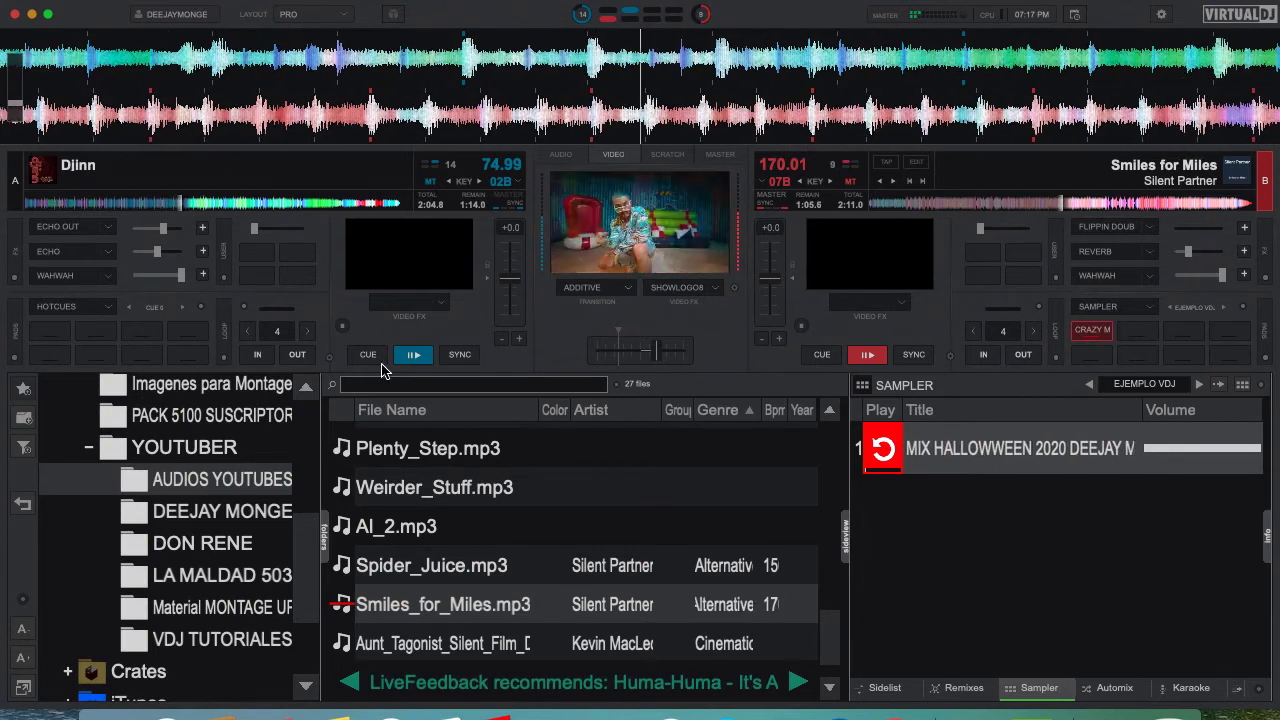
{"action": "left_click", "coordinate": [866, 356]}
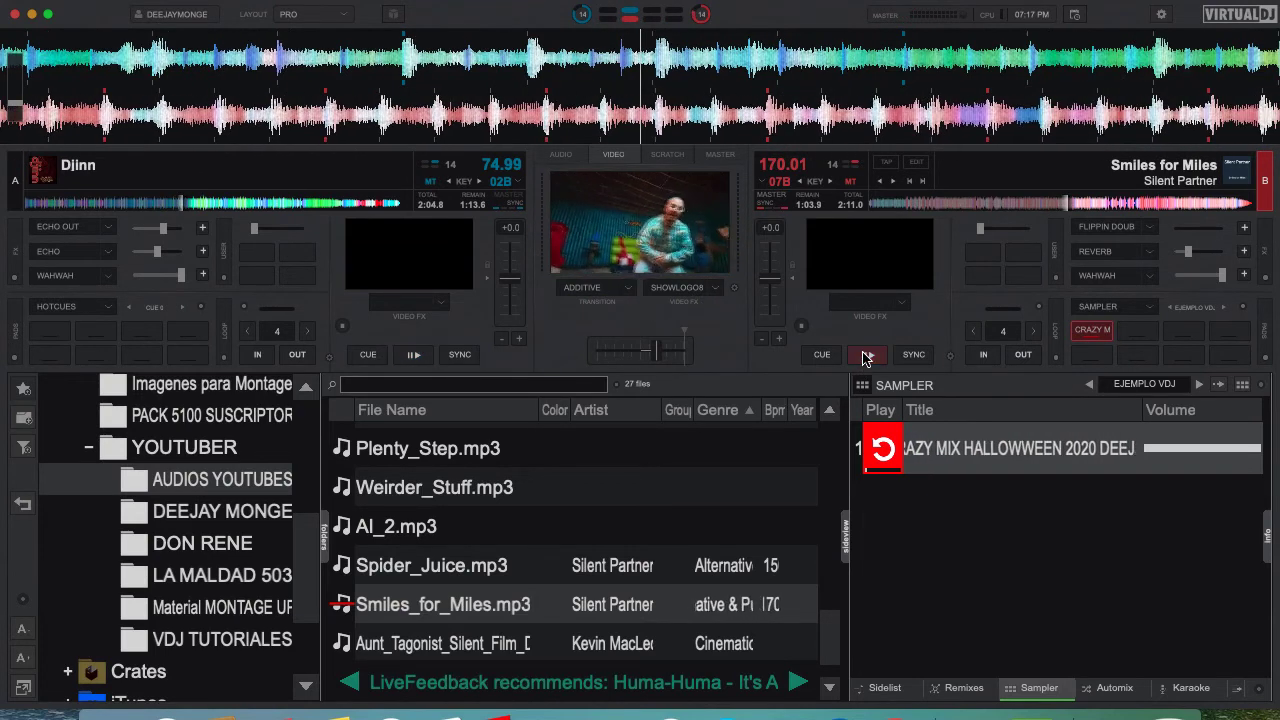